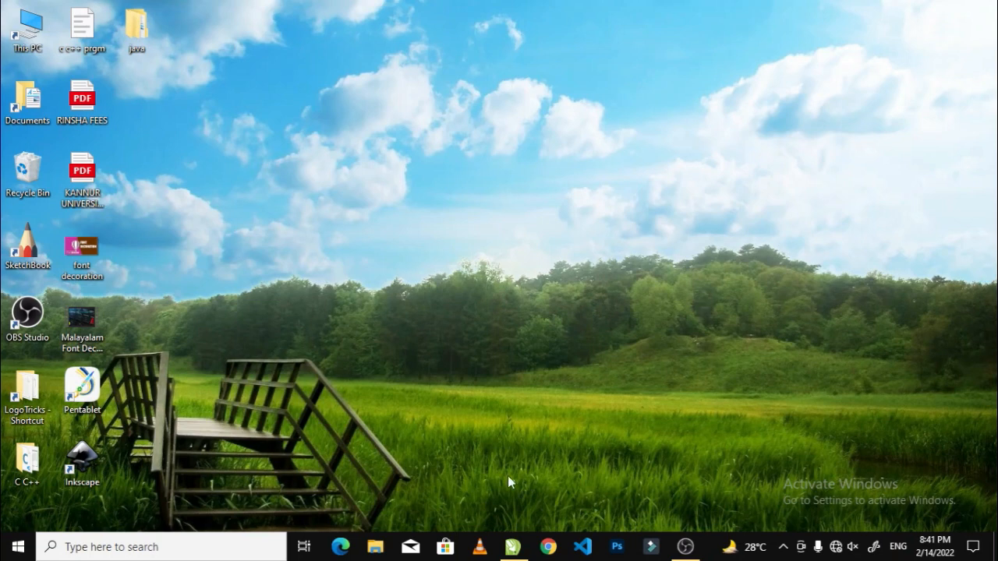
Switch to CorelDRAW and apply a one-step 3.5 mm outside contour with blue fill to the SOUPARNIKA text.
click(513, 547)
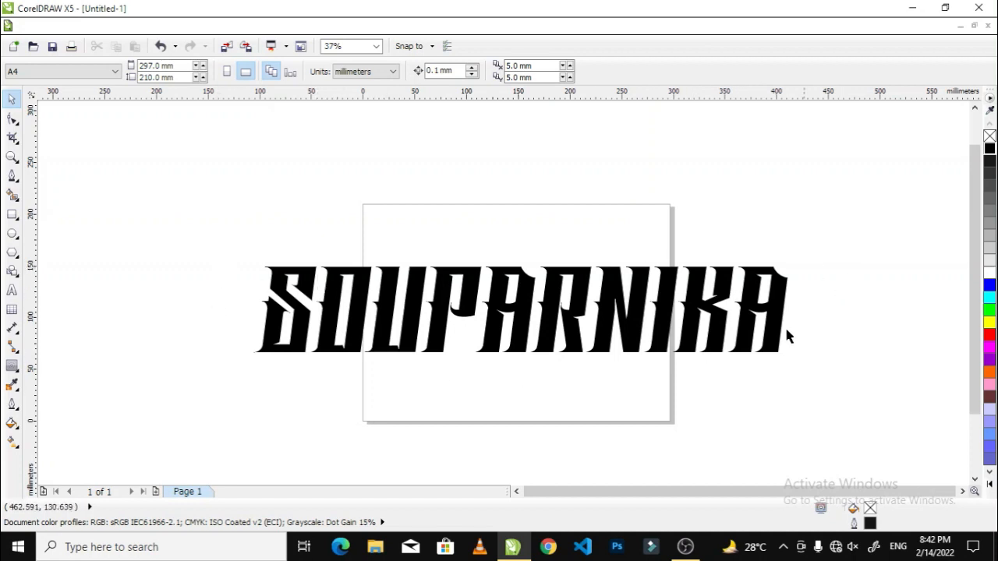
click(529, 308)
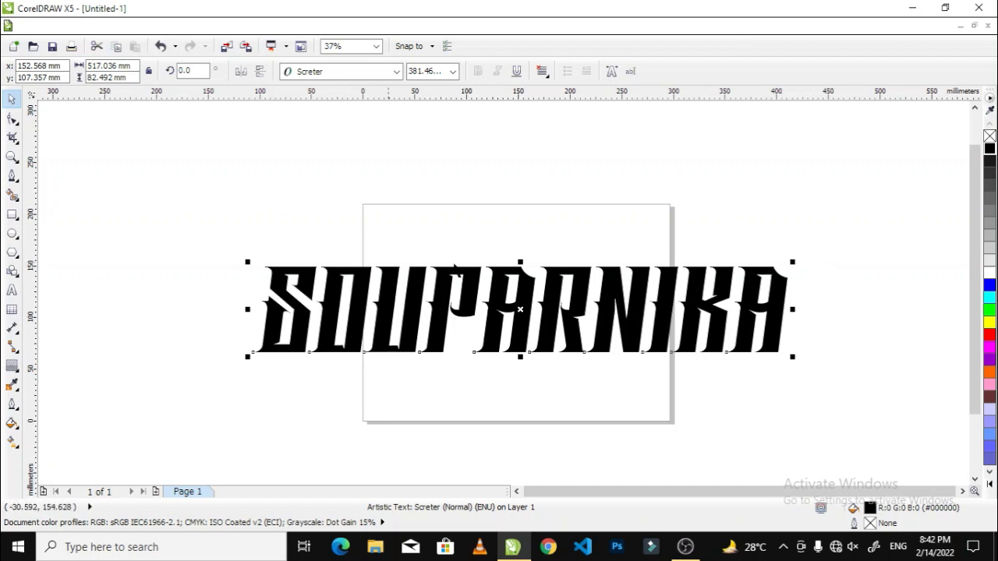
click(558, 396)
click(528, 317)
click(12, 367)
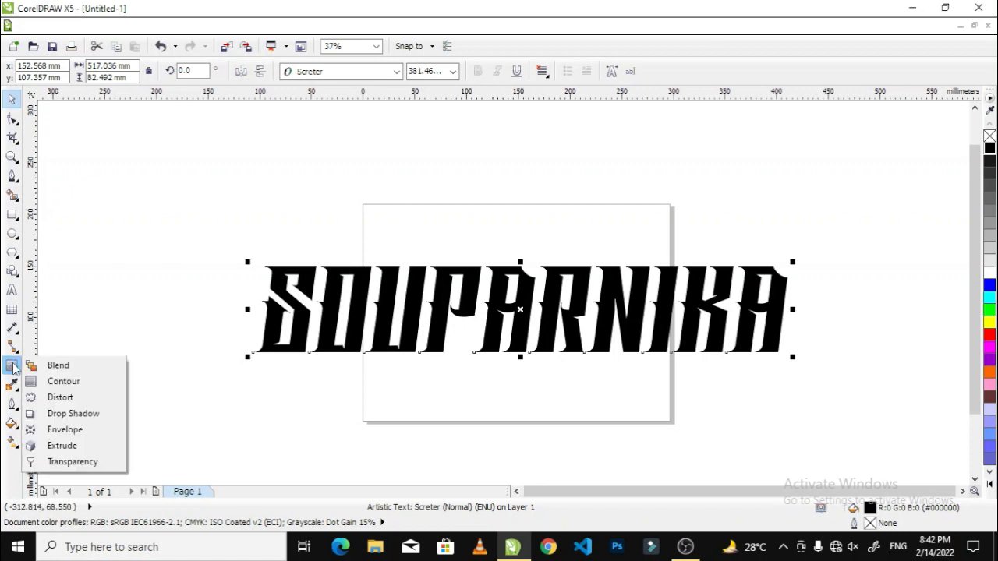
click(96, 382)
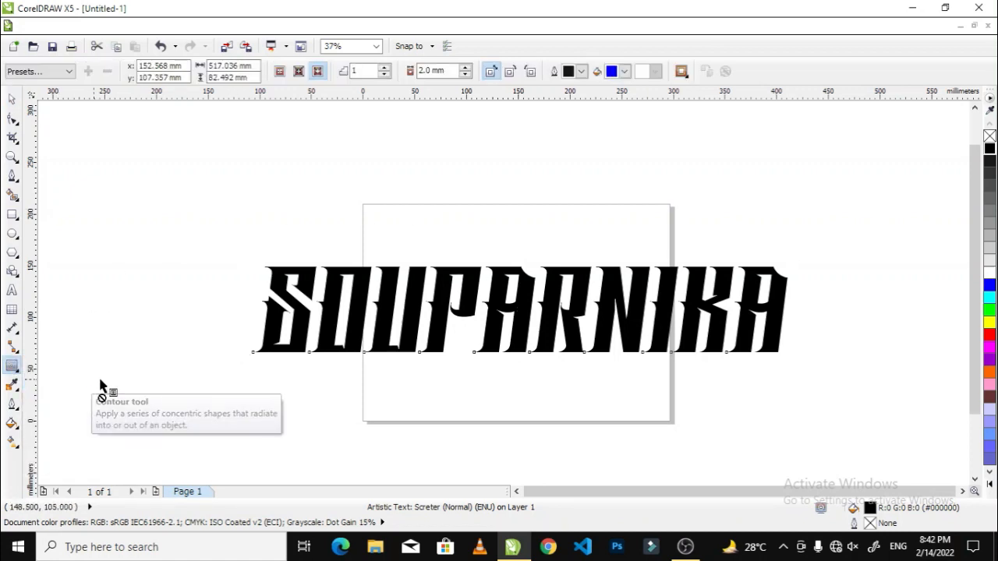
click(466, 69)
click(465, 69)
click(466, 69)
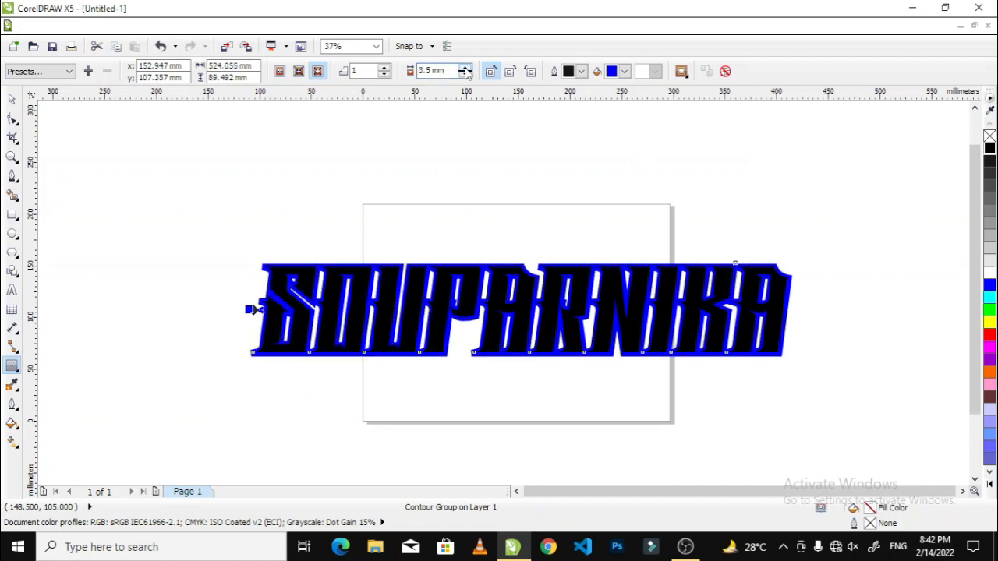
Break the blue contour group apart from the text and clear the selection.
click(12, 101)
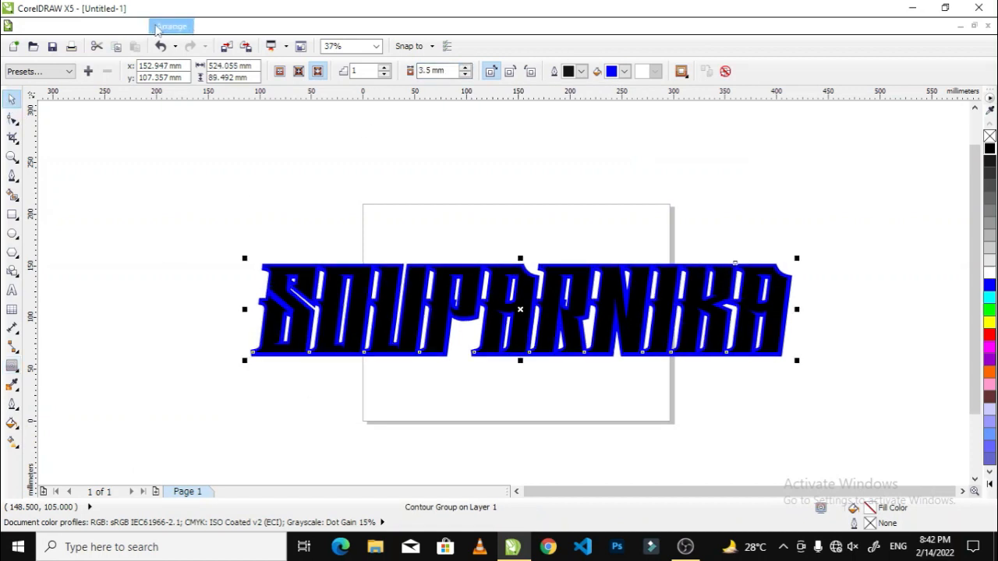
click(171, 26)
click(226, 189)
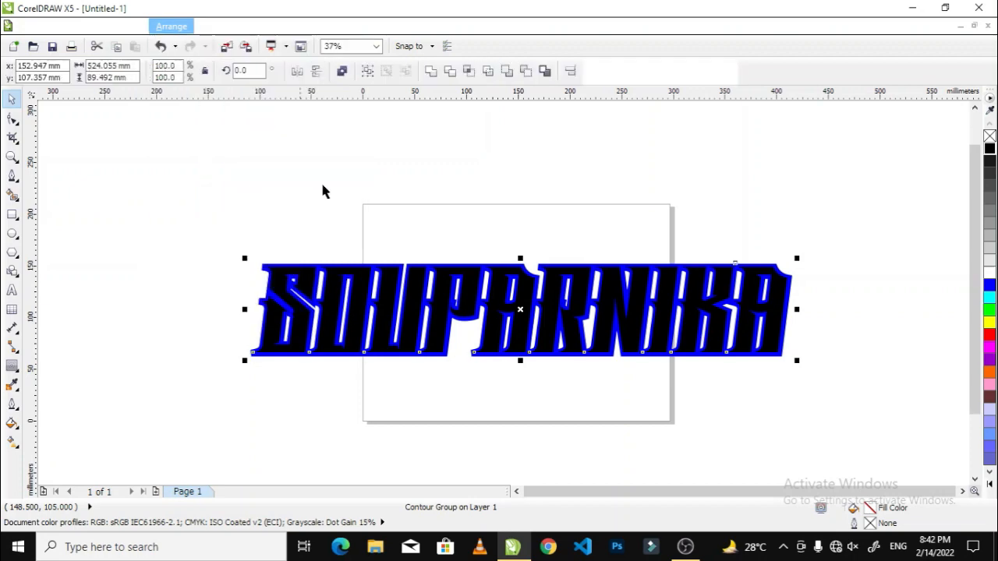
click(575, 225)
Apply a one-step 3.5 mm outside contour with magenta fill to the separated blue shape.
scroll(531, 378, up, 2)
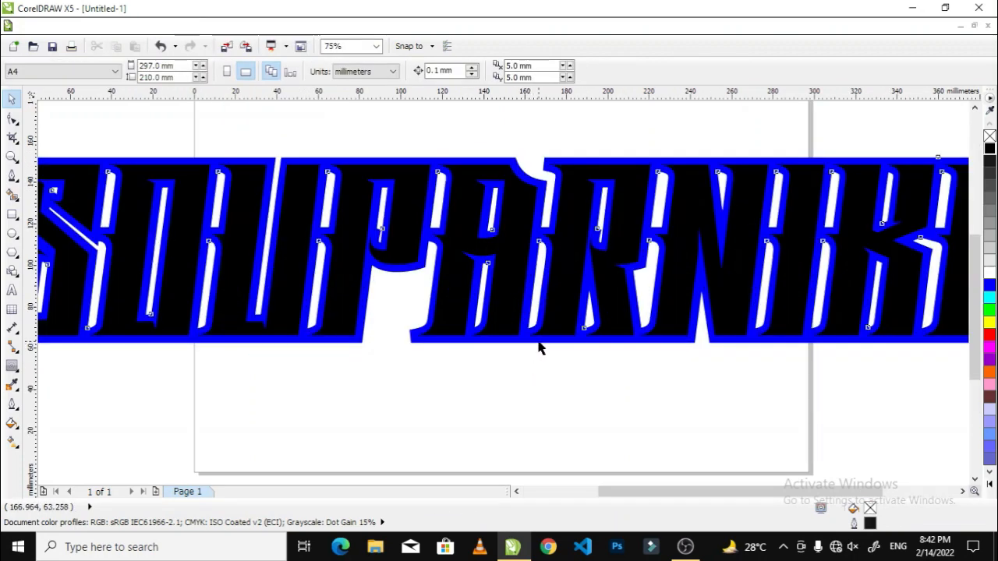
click(539, 345)
scroll(539, 345, down, 4)
scroll(566, 351, up, 4)
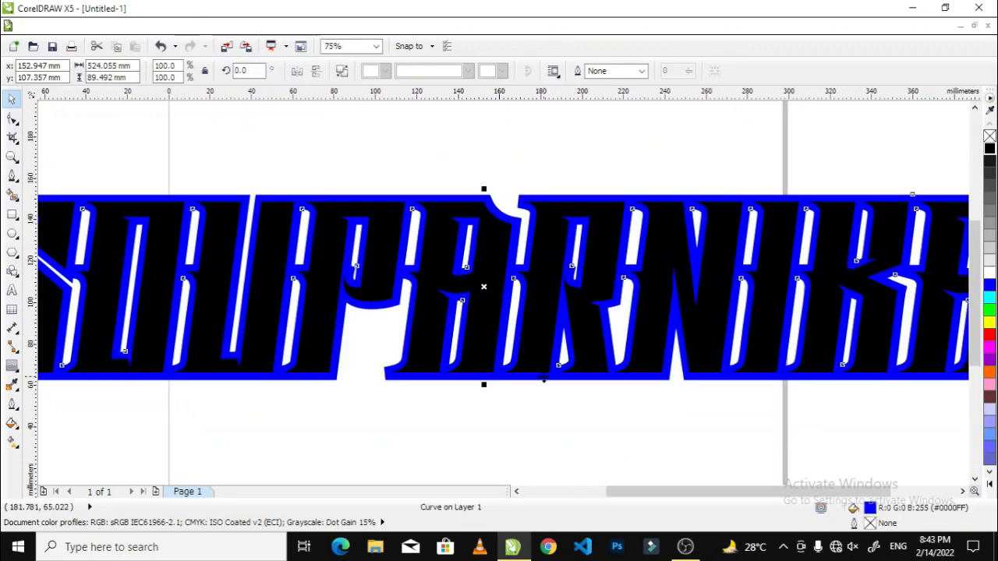
scroll(571, 287, down, 2)
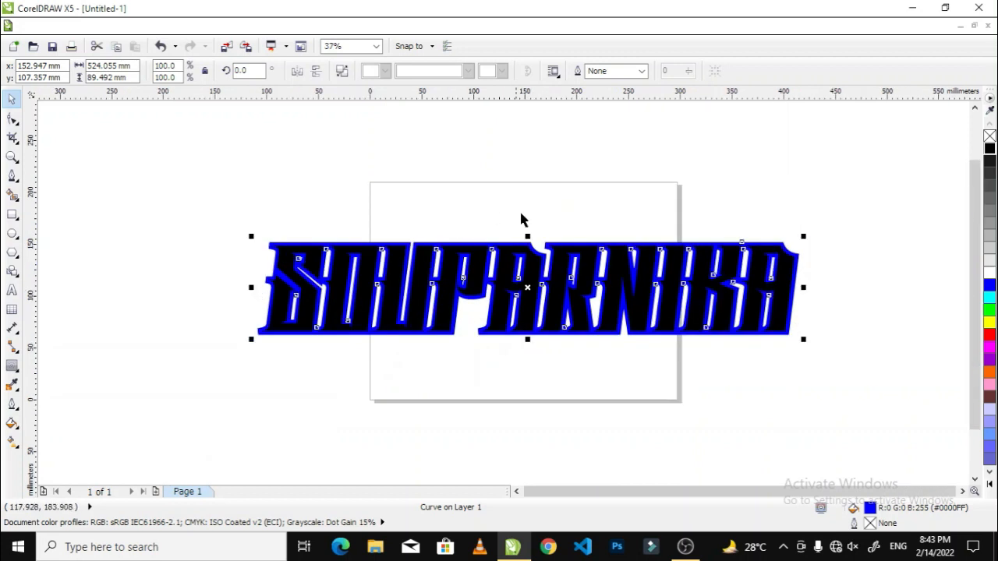
click(14, 371)
click(64, 381)
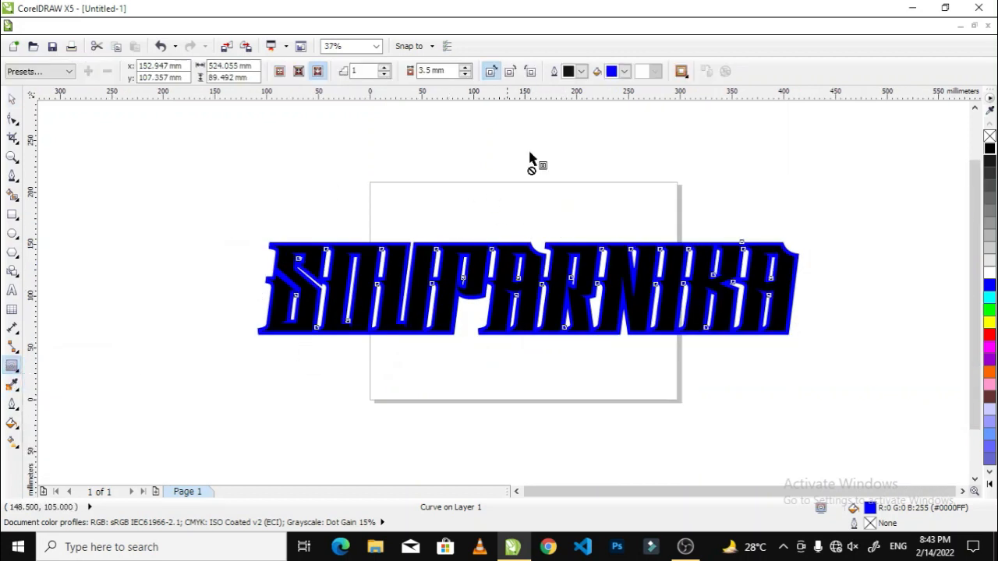
click(625, 72)
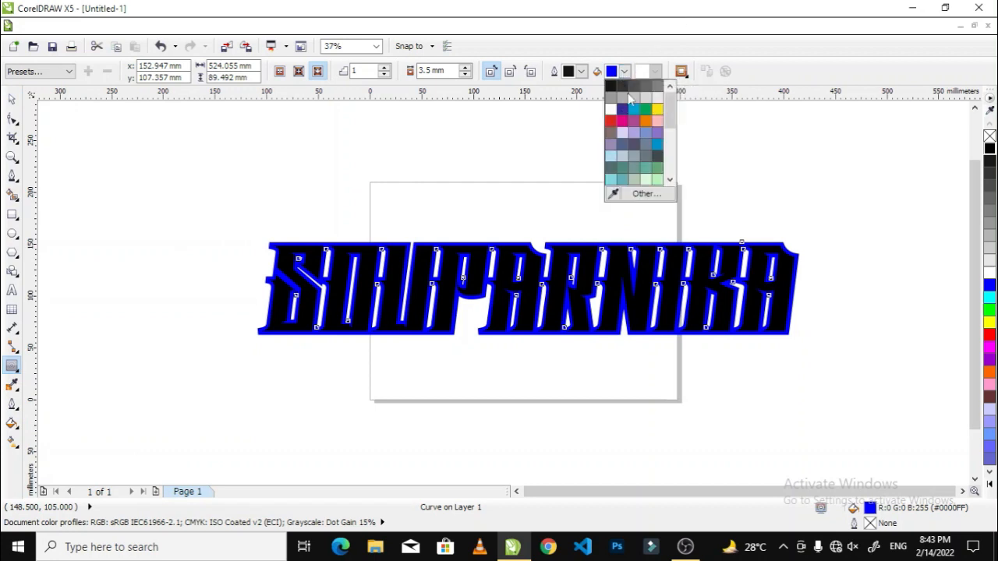
click(621, 122)
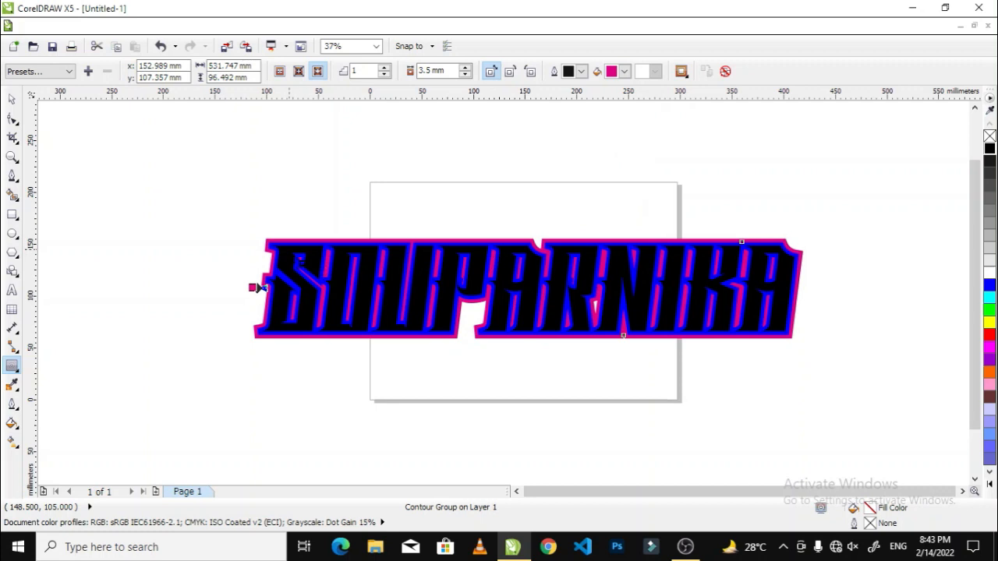
Break the magenta contour group apart from the blue shape and clear the selection.
scroll(260, 287, up, 2)
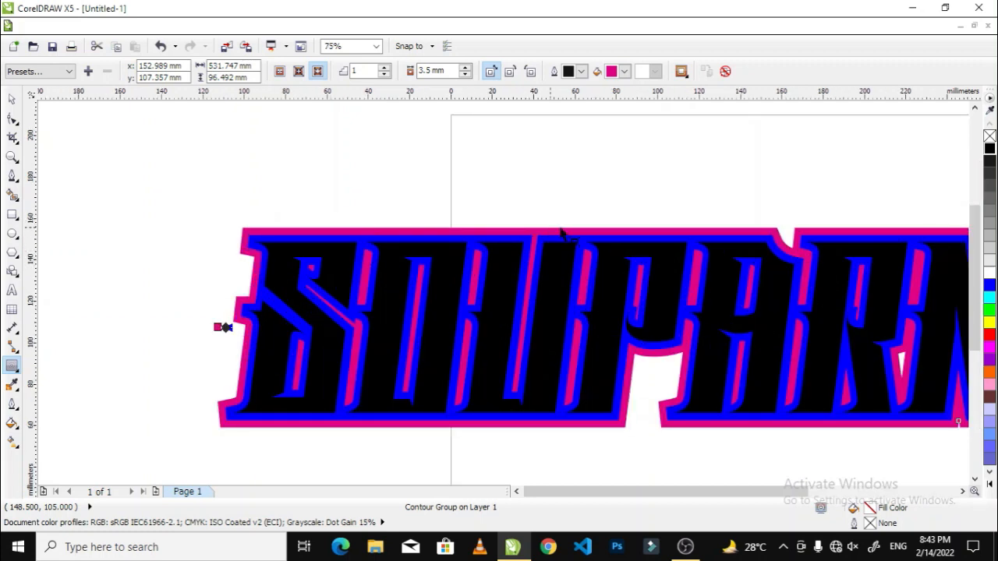
scroll(375, 261, down, 2)
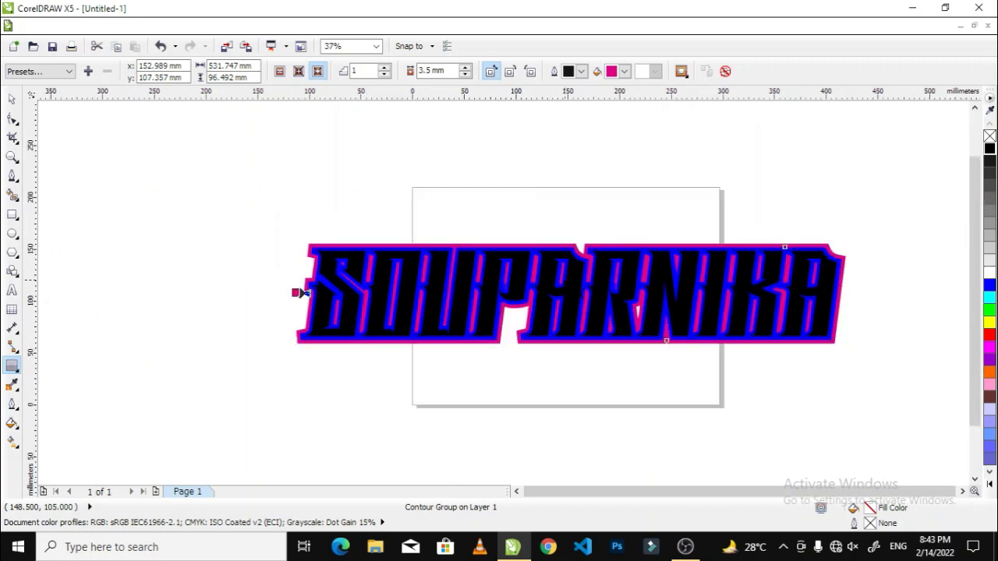
scroll(565, 281, up, 2)
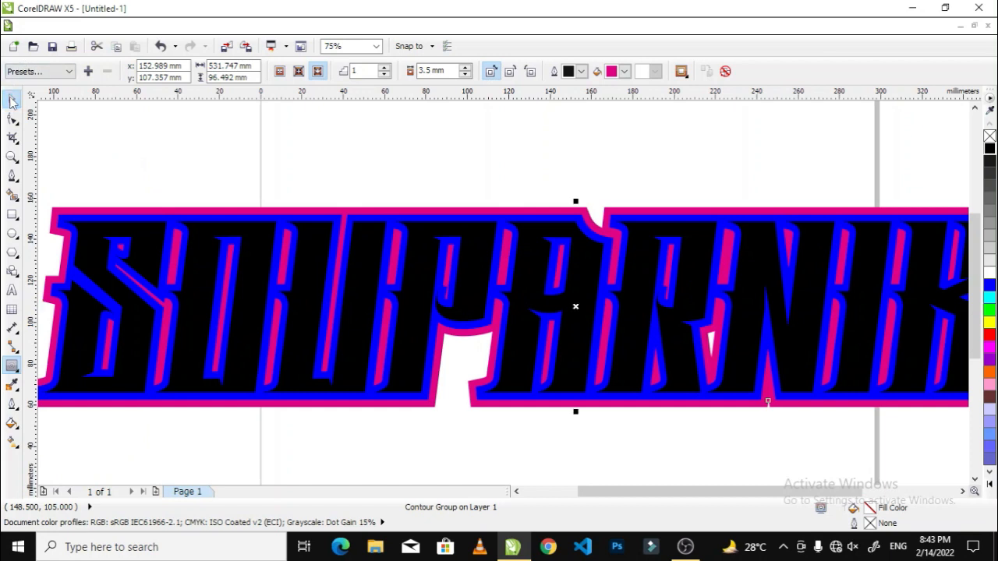
click(171, 27)
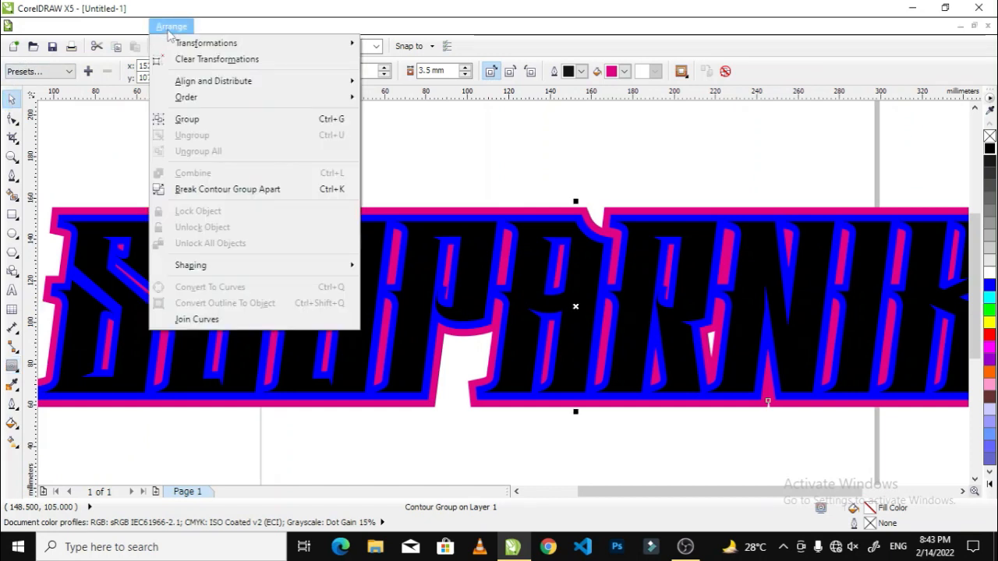
click(215, 189)
click(548, 151)
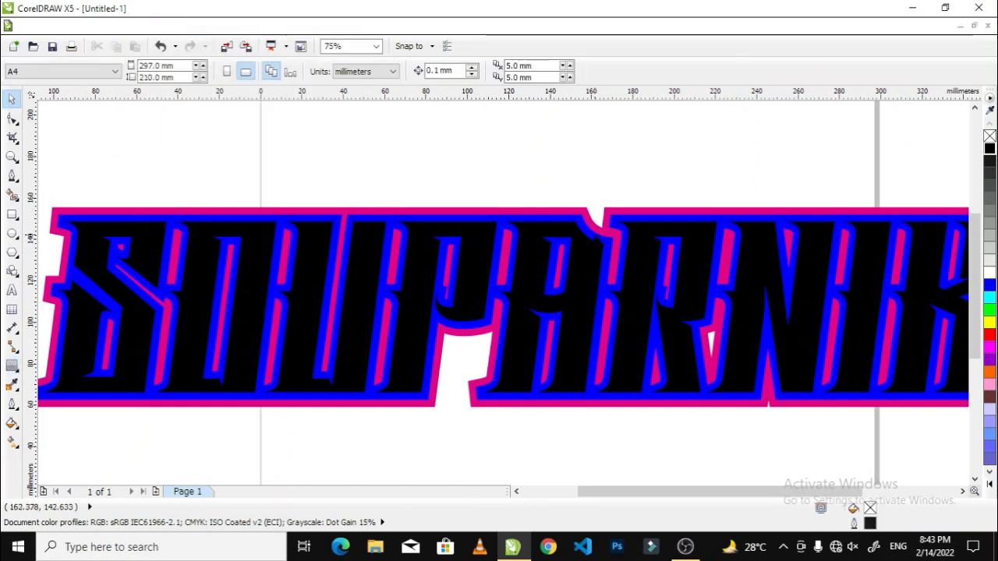
Simplify the blue and magenta shapes so the blue area is cut out of the magenta one.
click(594, 234)
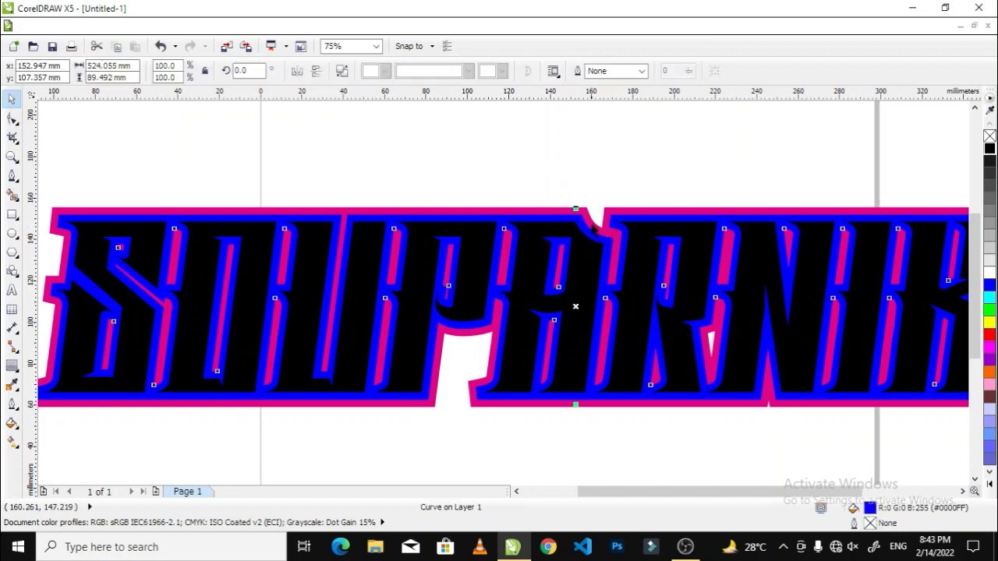
shift+click(591, 219)
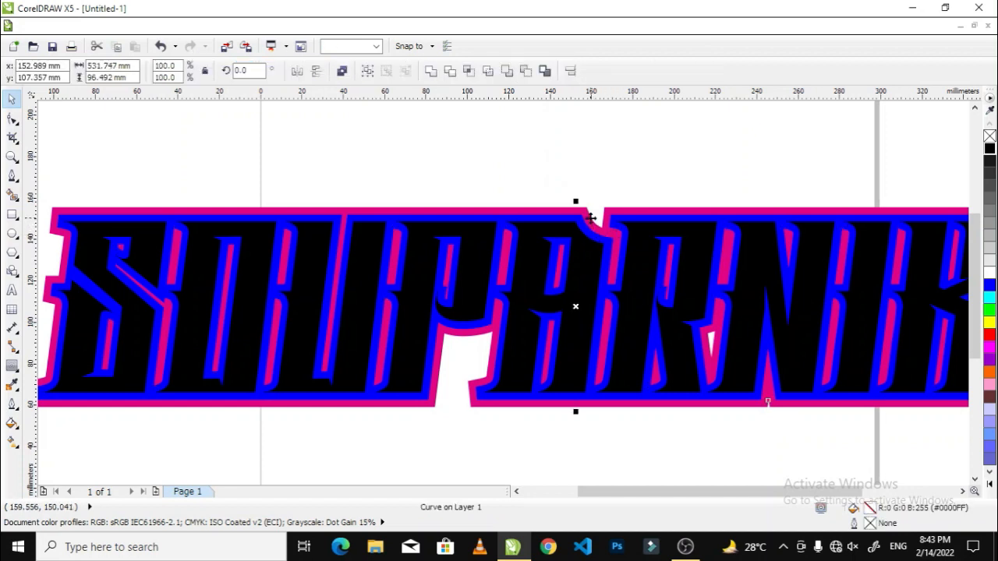
click(489, 71)
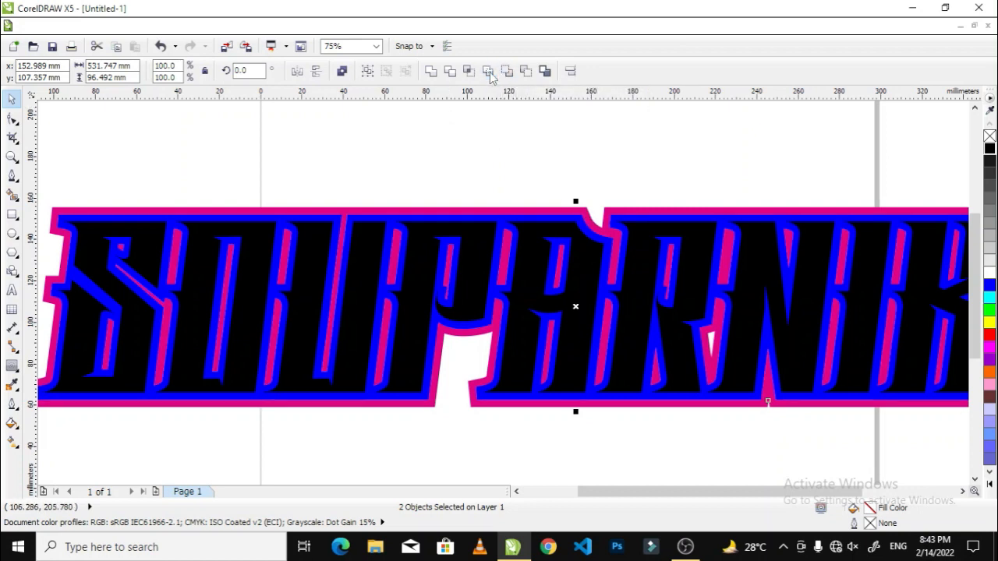
click(541, 144)
Delete the blue shape behind the black text.
click(588, 227)
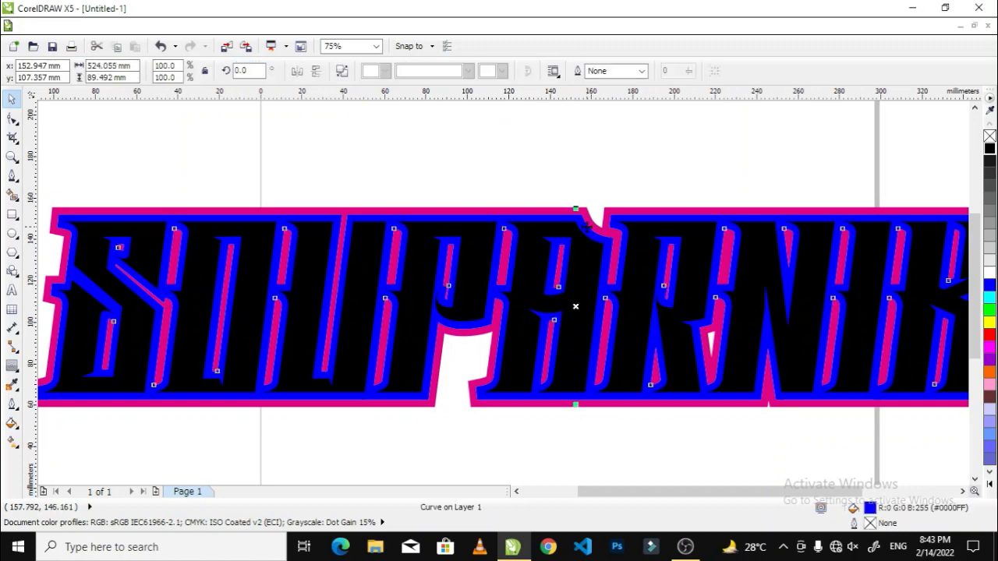
key(Escape)
scroll(556, 298, down, 2)
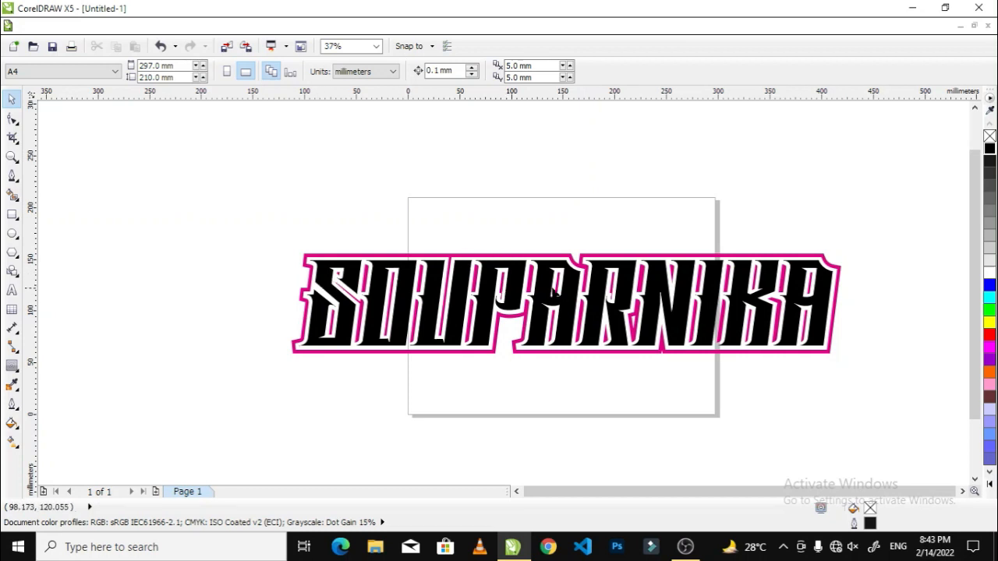
Remove the fill from the magenta shape around the text and give it a black outline.
scroll(554, 295, up, 2)
click(558, 230)
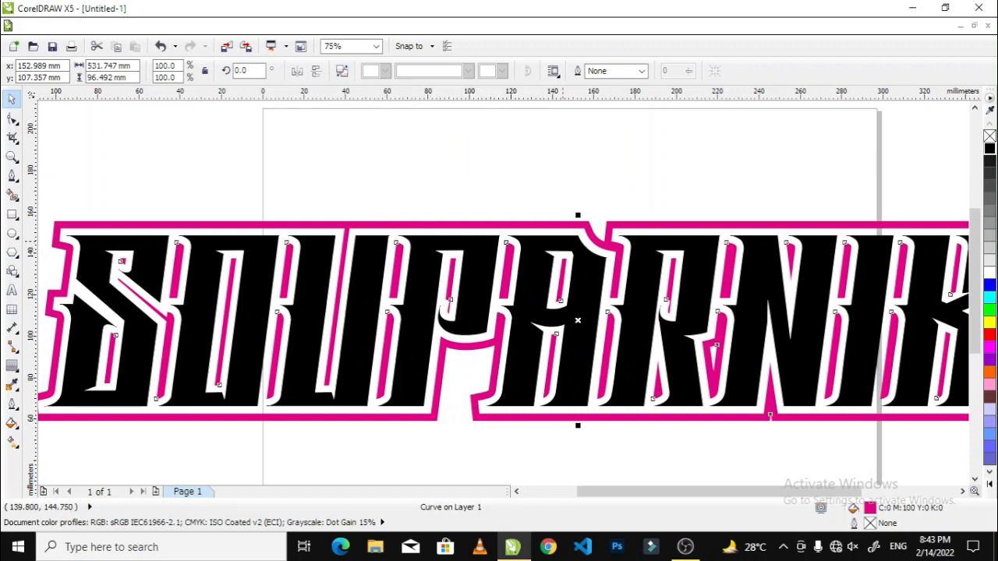
click(991, 138)
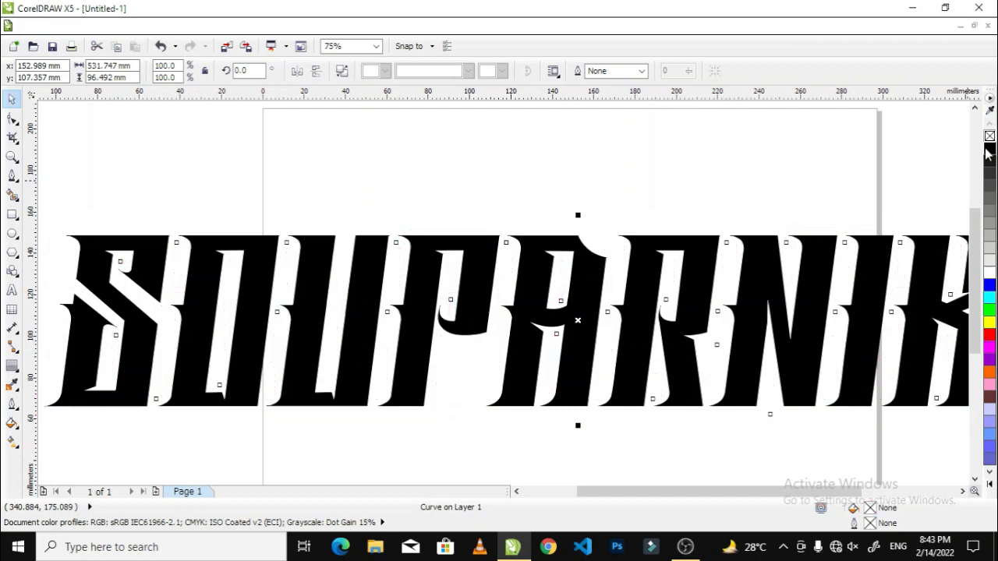
right_click(989, 148)
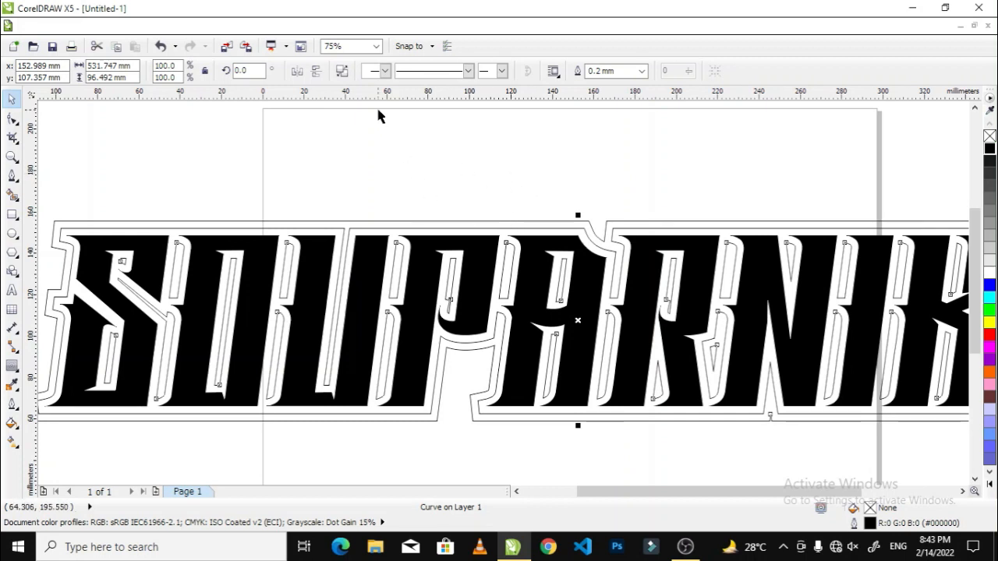
Break the outlined curve around the text apart into separate curves and clear the selection.
click(343, 71)
click(550, 135)
scroll(519, 265, down, 2)
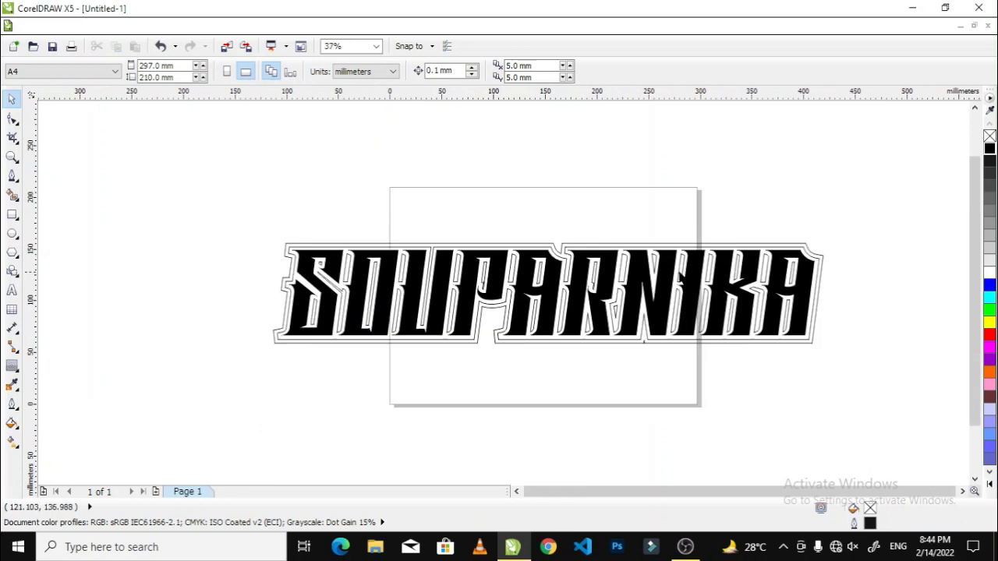
drag(851, 250, 210, 355)
key(Delete)
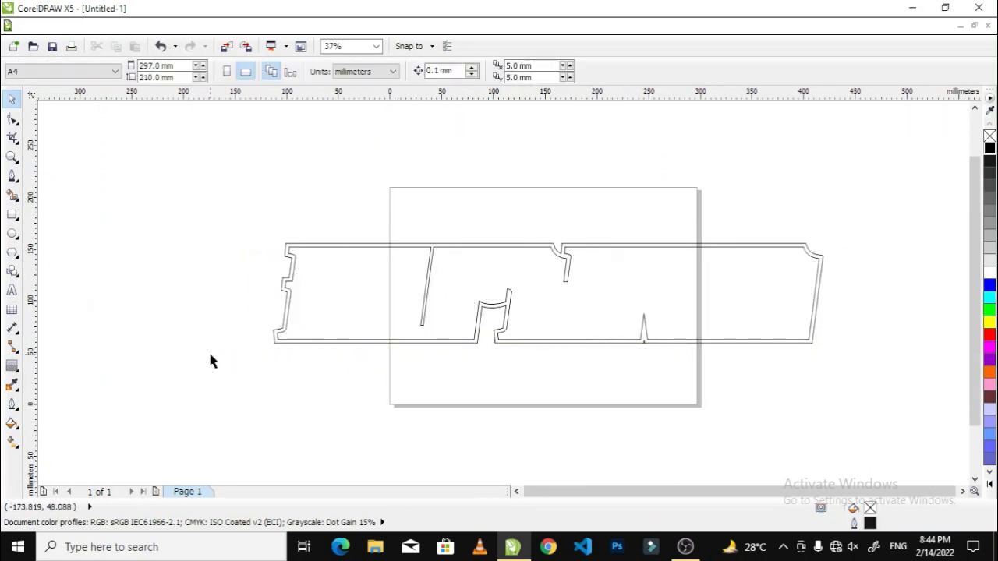
key(ctrl+z)
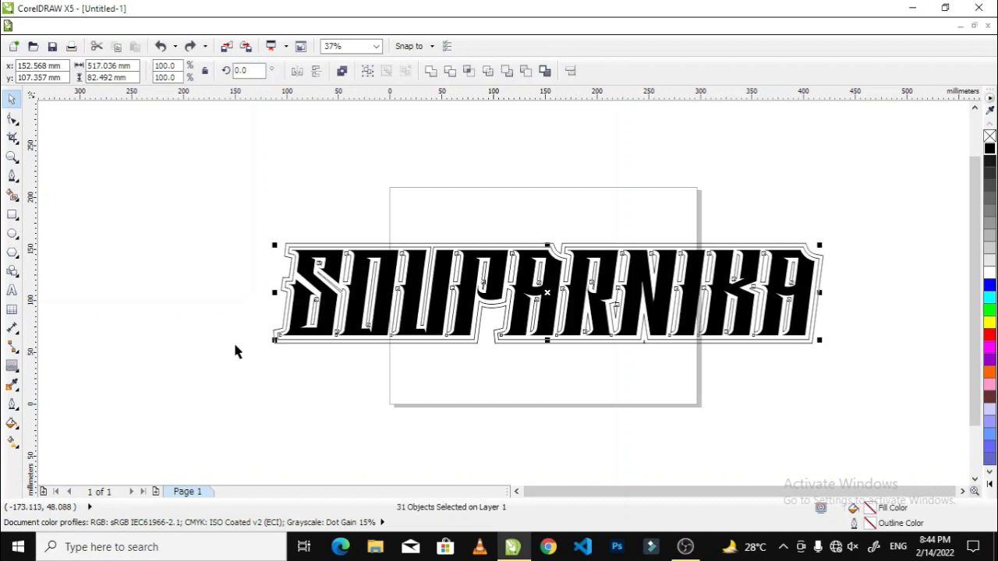
Delete the small outline pieces inside and between the letters, first the lower ones and then the upper ones, keeping the text.
click(850, 301)
drag(847, 263, 109, 394)
click(109, 394)
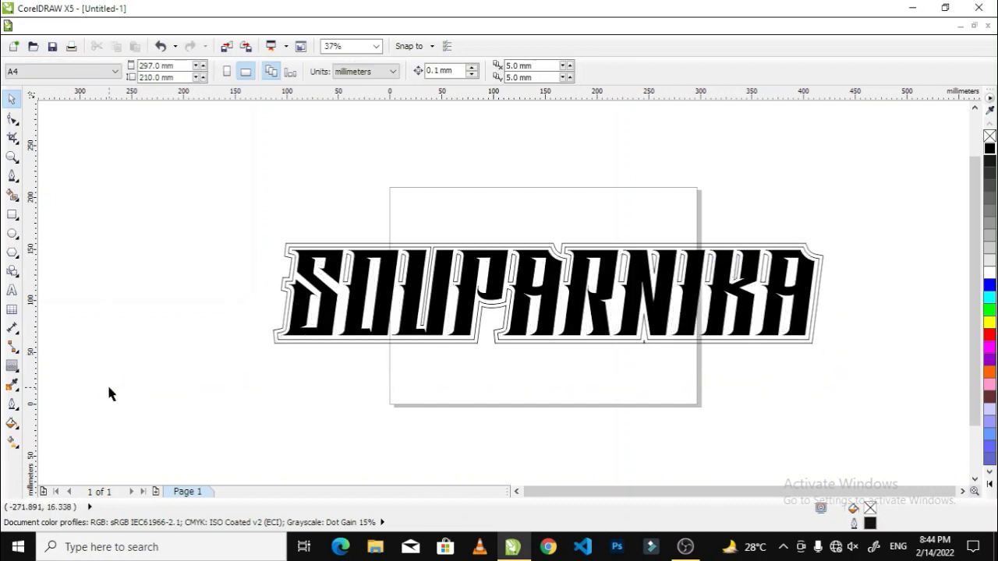
drag(862, 205, 223, 297)
click(223, 302)
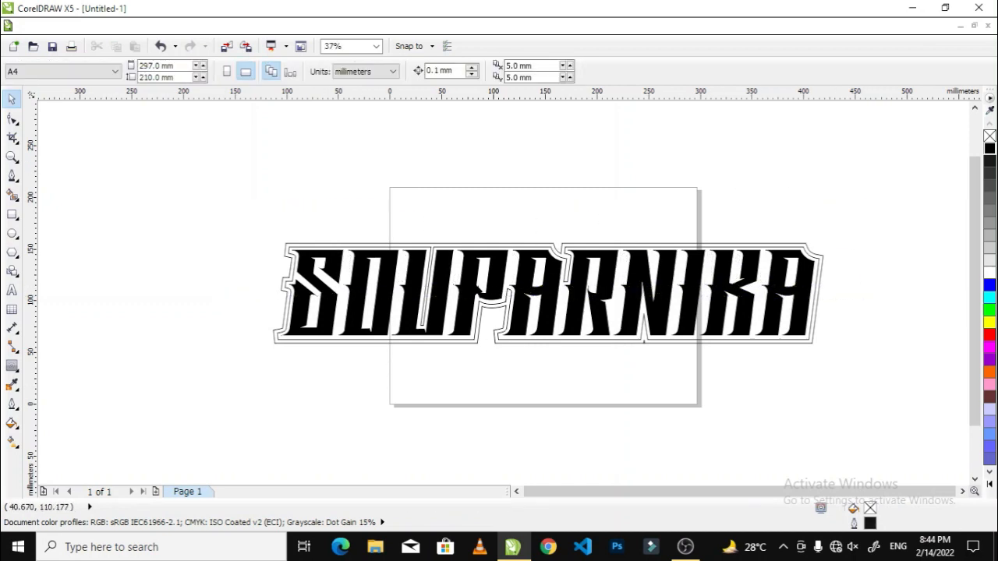
Combine the inner and outer outlines around the SOUPARNIKA text into a single curve.
scroll(883, 295, up, 4)
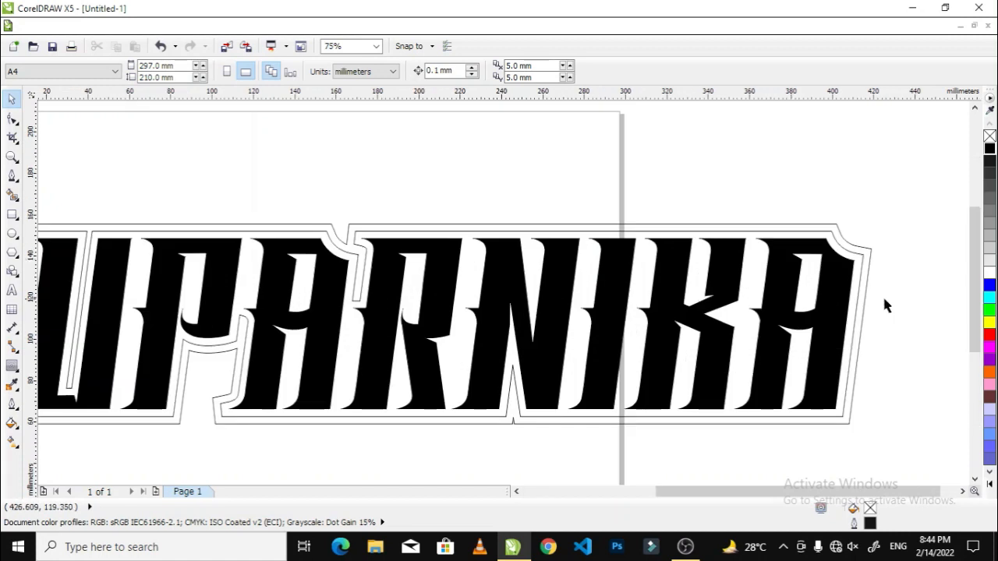
click(844, 284)
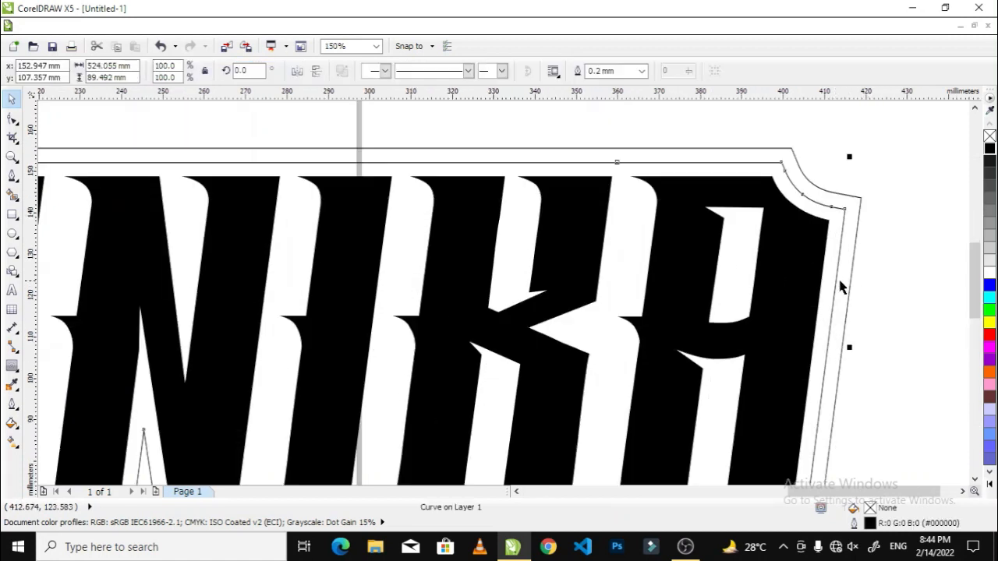
shift+click(851, 275)
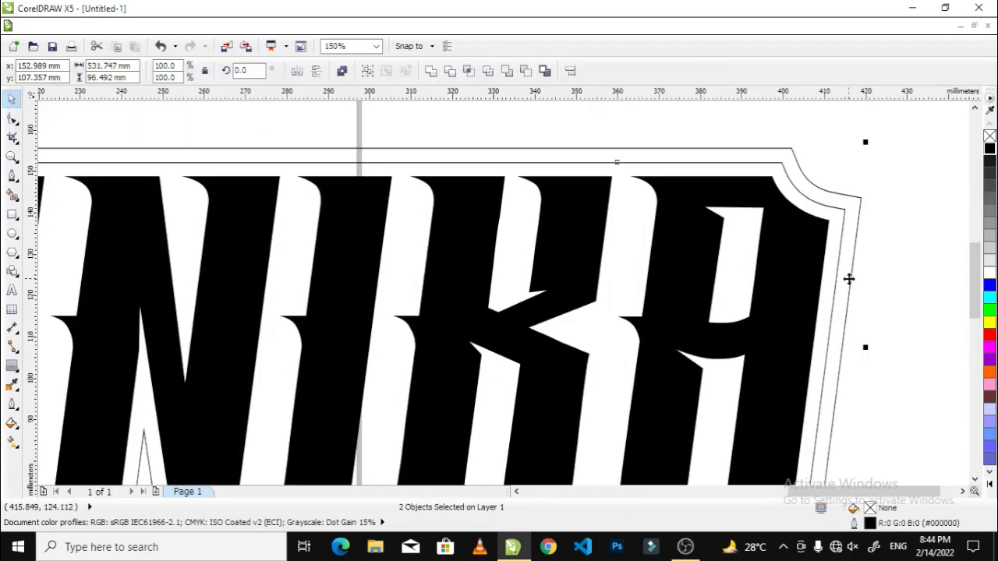
scroll(780, 250, down, 1)
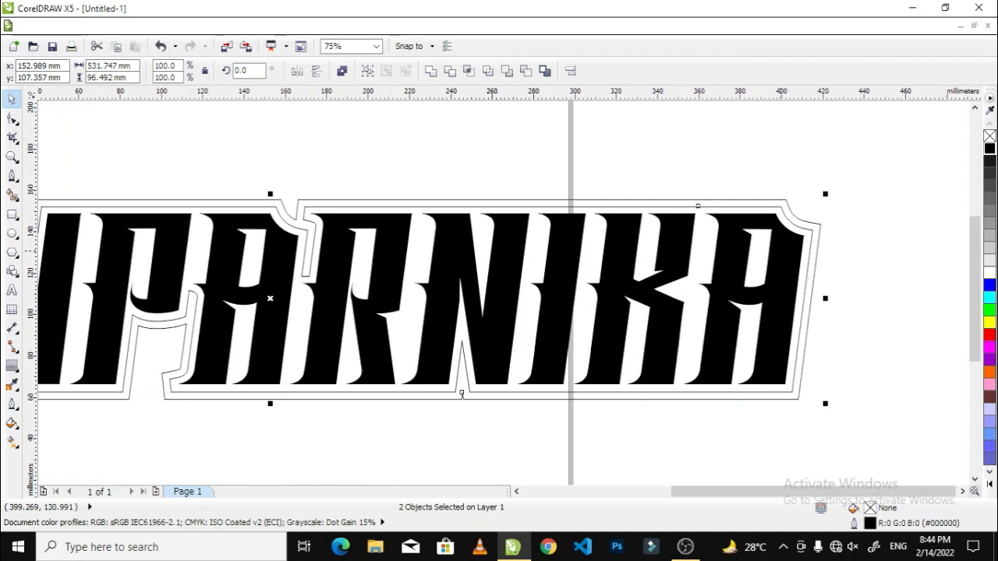
click(342, 71)
scroll(719, 201, down, 1)
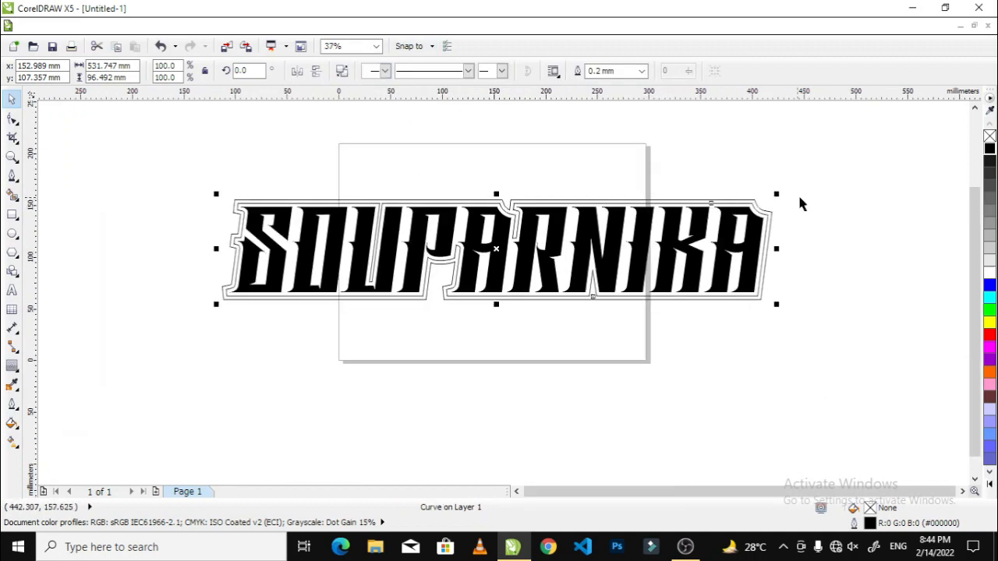
Fill the combined border around the text with black and clear the selection.
click(990, 149)
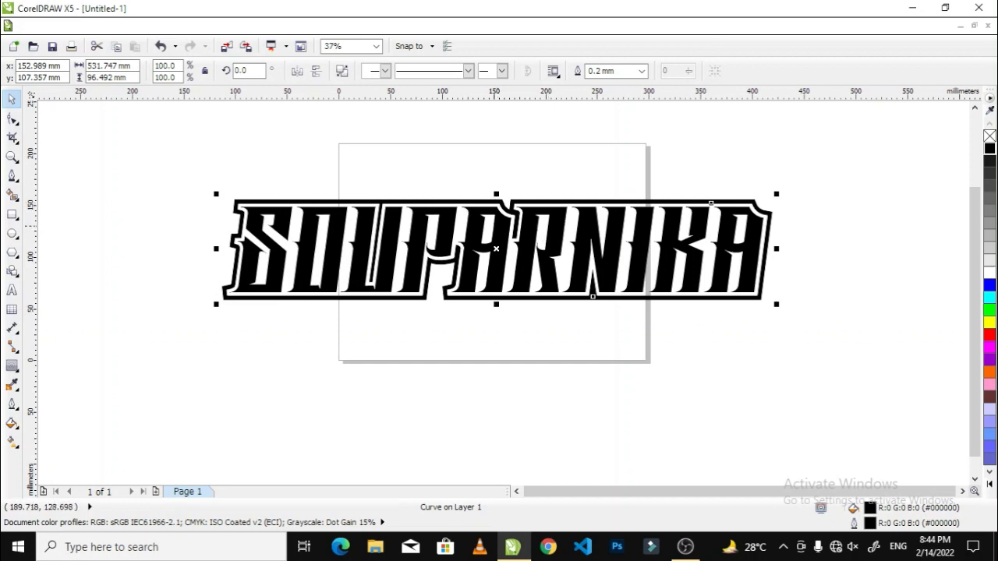
scroll(503, 270, up, 2)
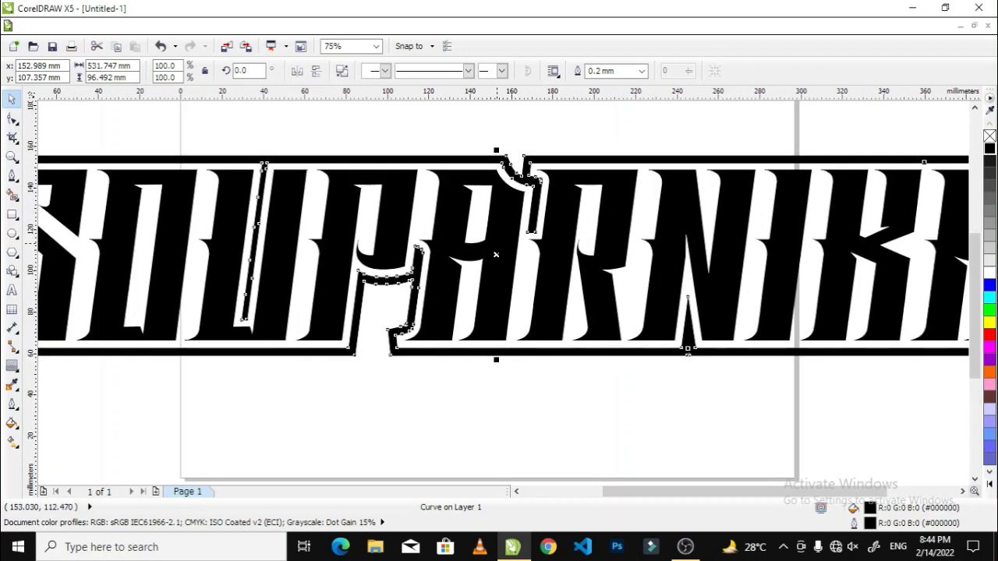
scroll(502, 270, down, 2)
click(478, 364)
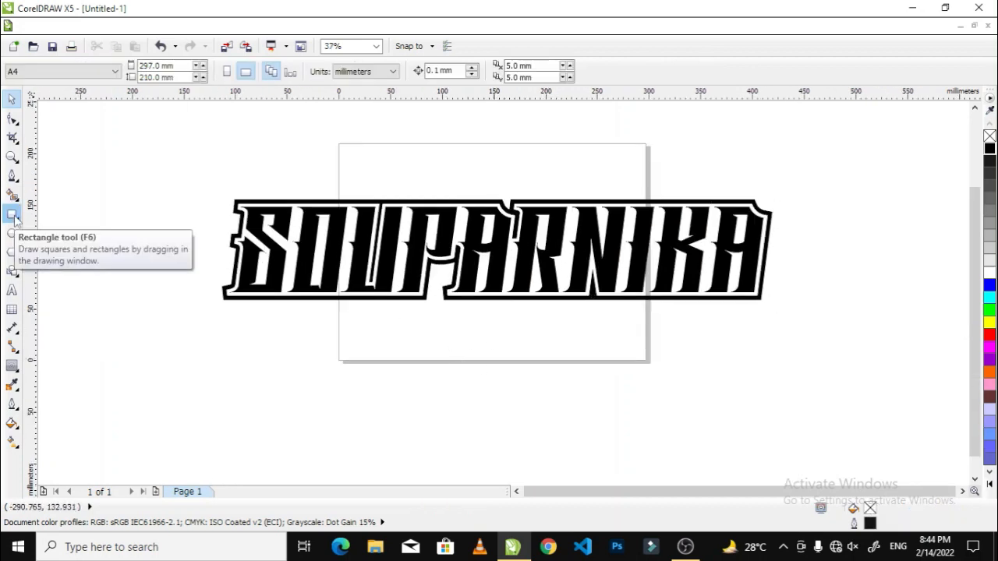
Draw a closed four-sided shape about 324 × 164 mm around SOUPA, with its slanted edge running between the middle A and R.
click(12, 175)
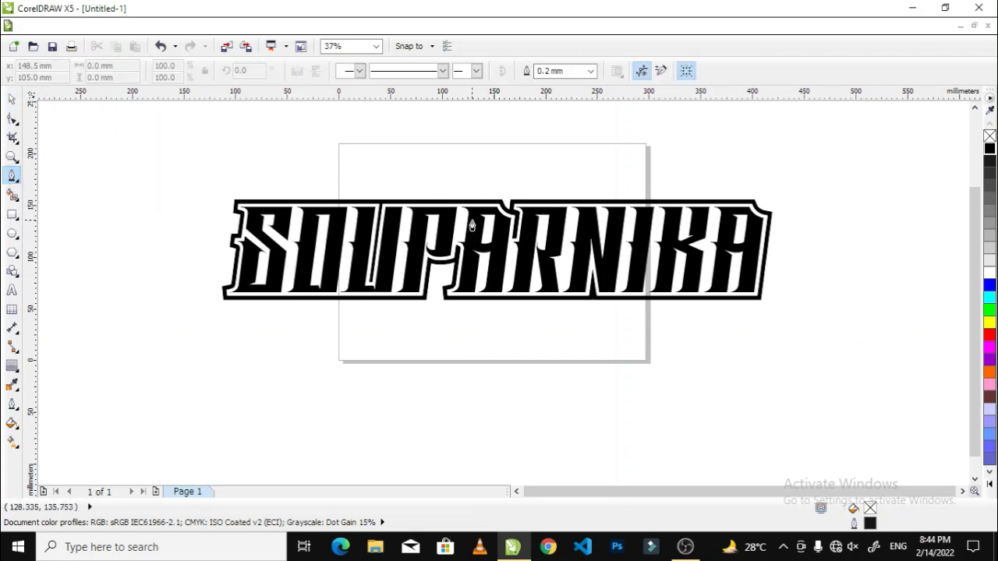
scroll(511, 255, up, 2)
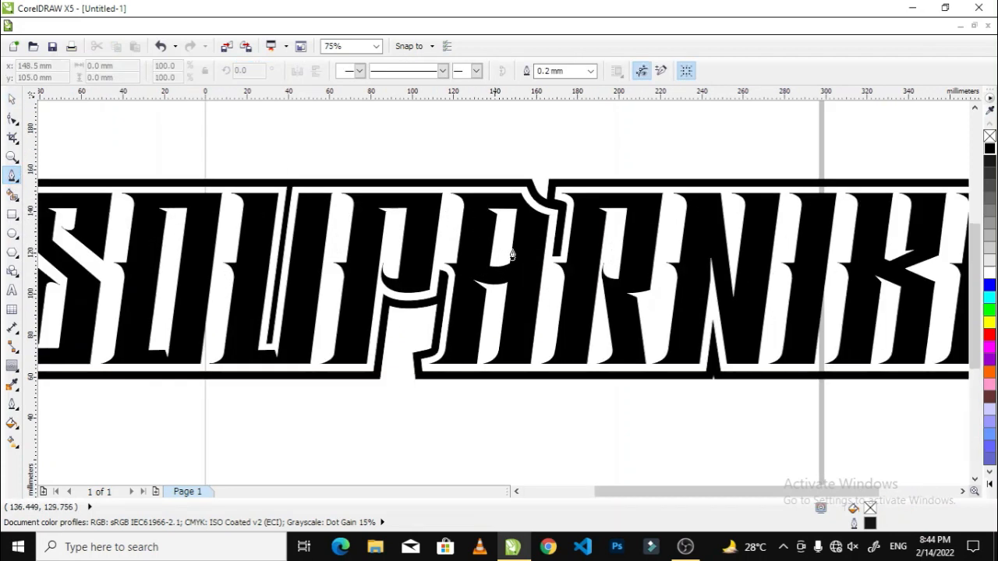
click(536, 391)
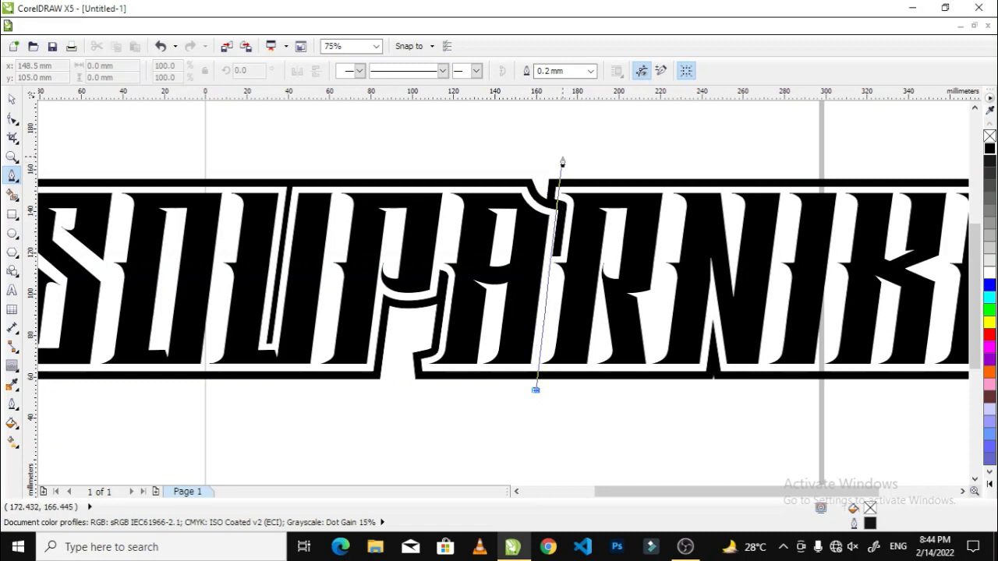
click(563, 162)
scroll(562, 163, down, 1)
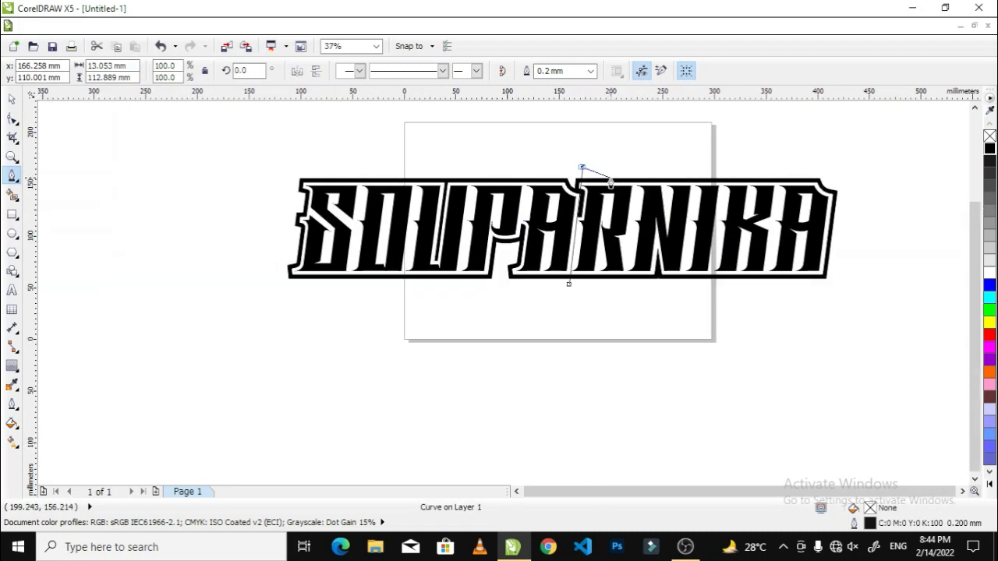
click(247, 160)
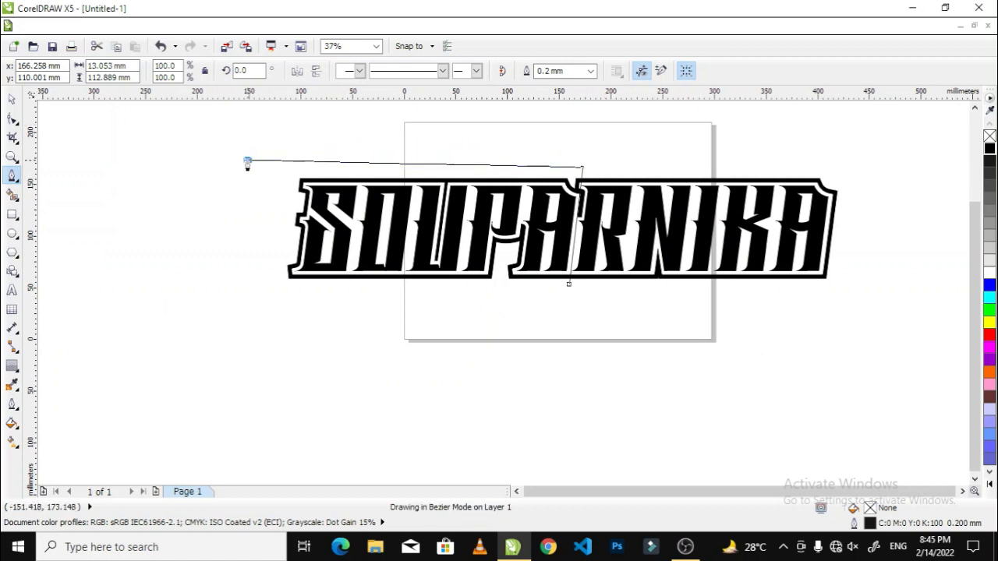
click(264, 331)
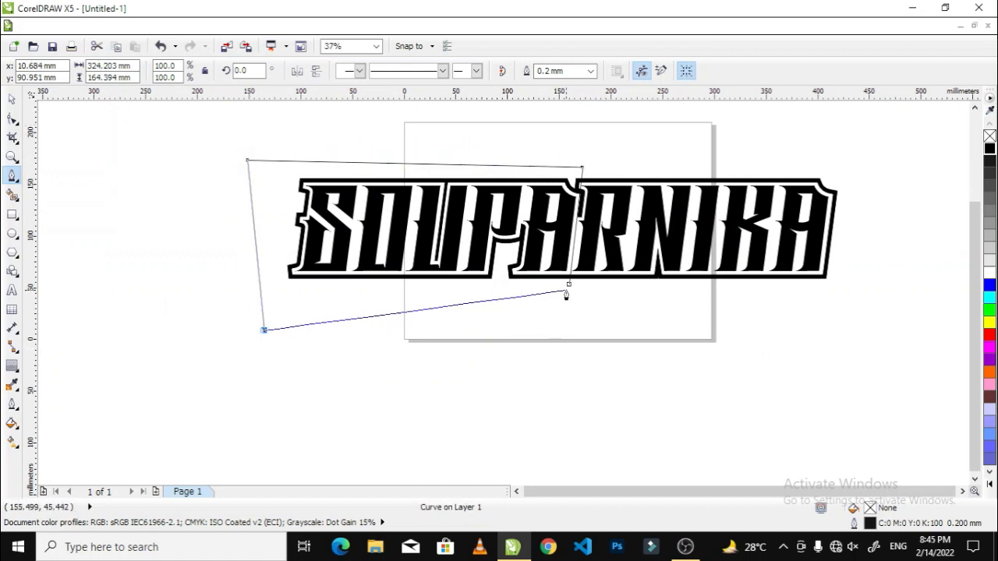
click(569, 284)
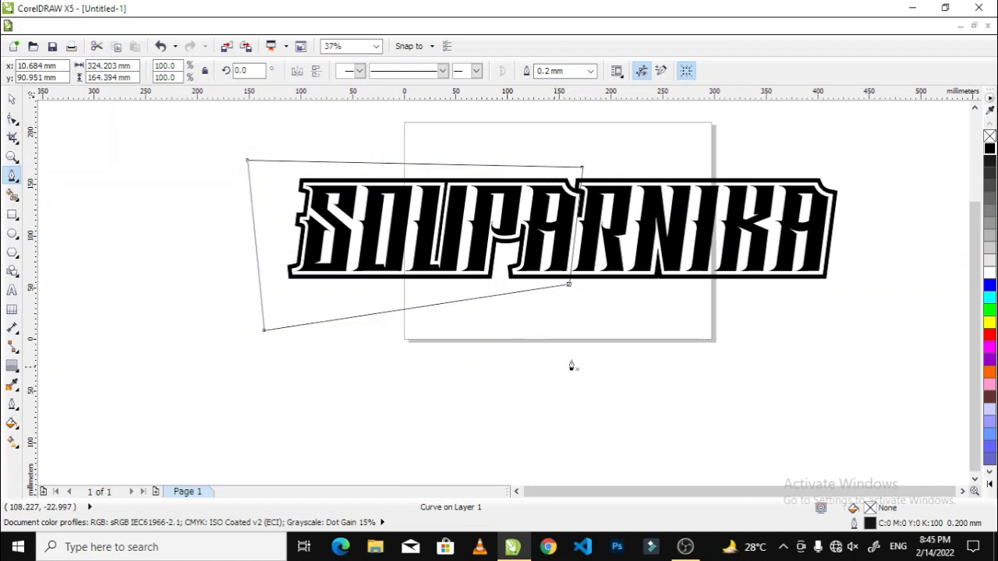
click(11, 99)
click(847, 195)
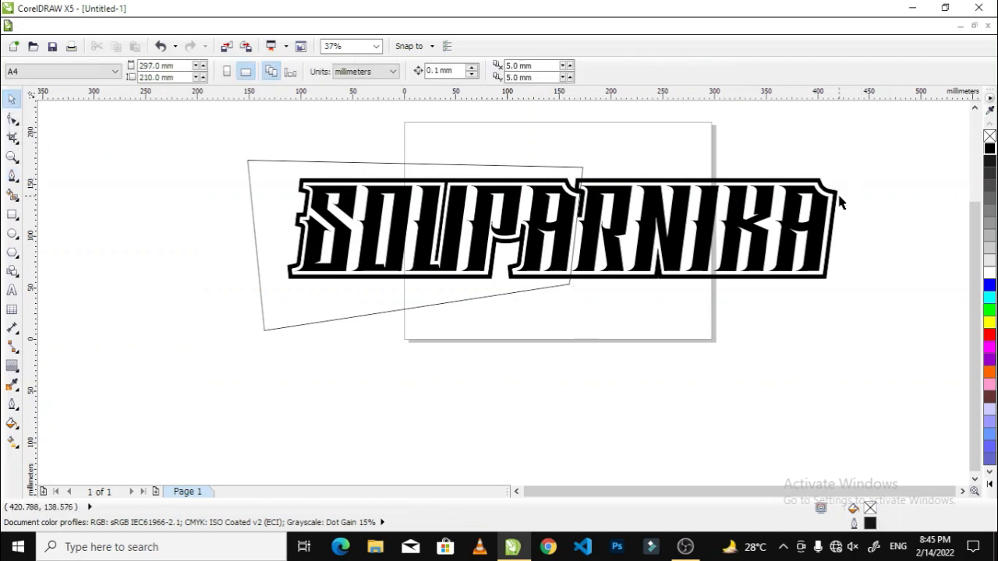
click(838, 198)
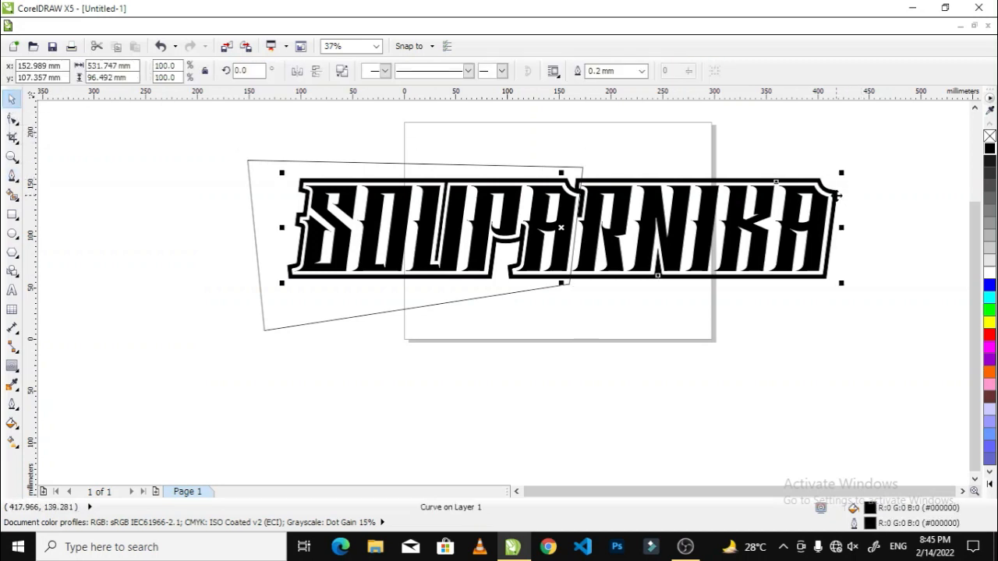
shift+click(826, 202)
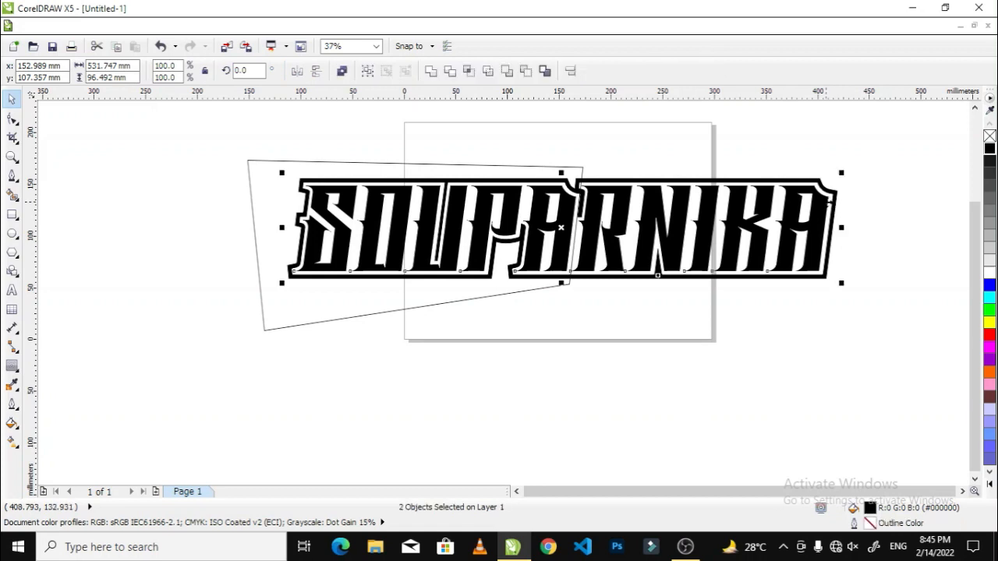
click(828, 143)
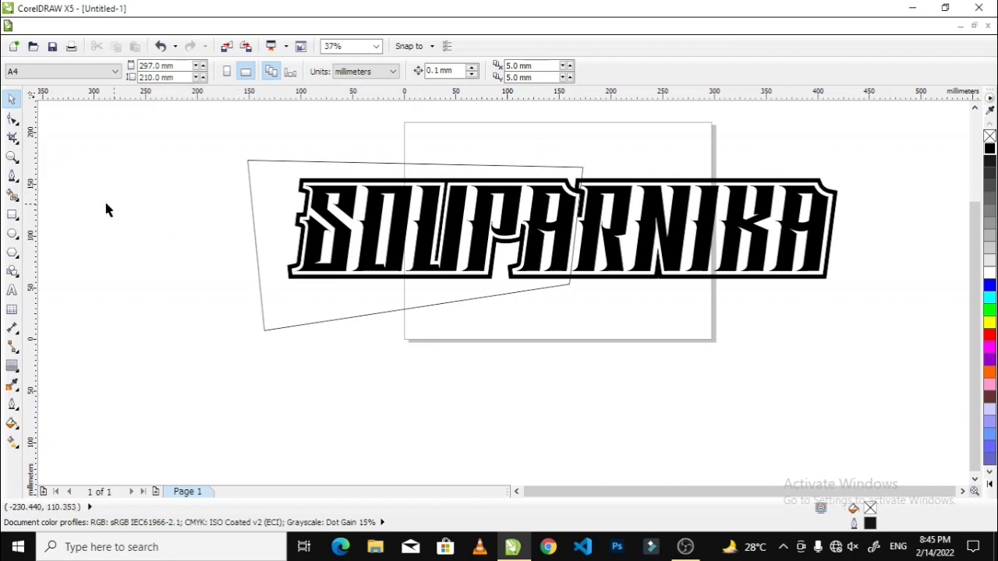
Use Smart Fill to fill the border section inside the four-sided shape with the current blue-grey color.
click(19, 197)
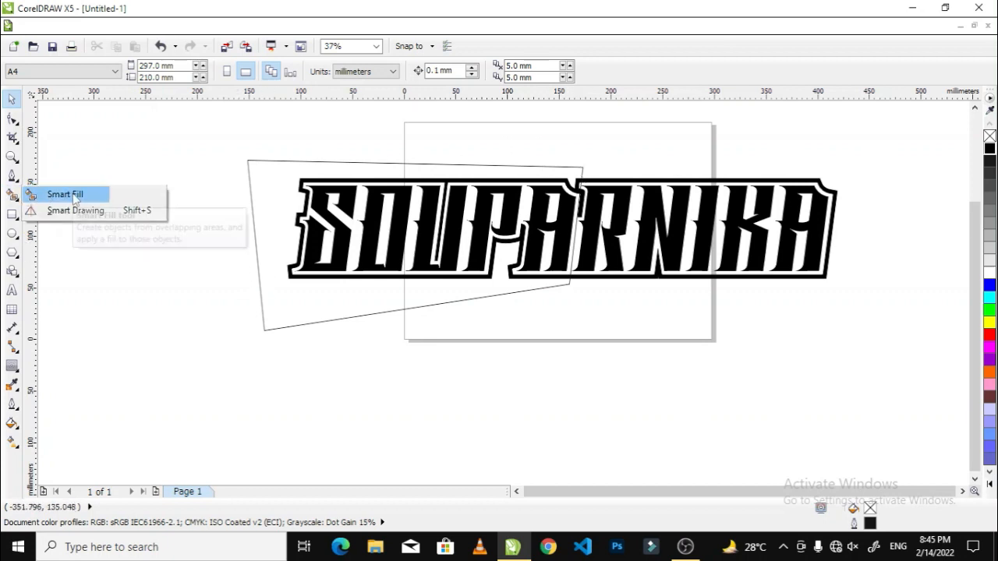
click(66, 194)
scroll(472, 209, up, 2)
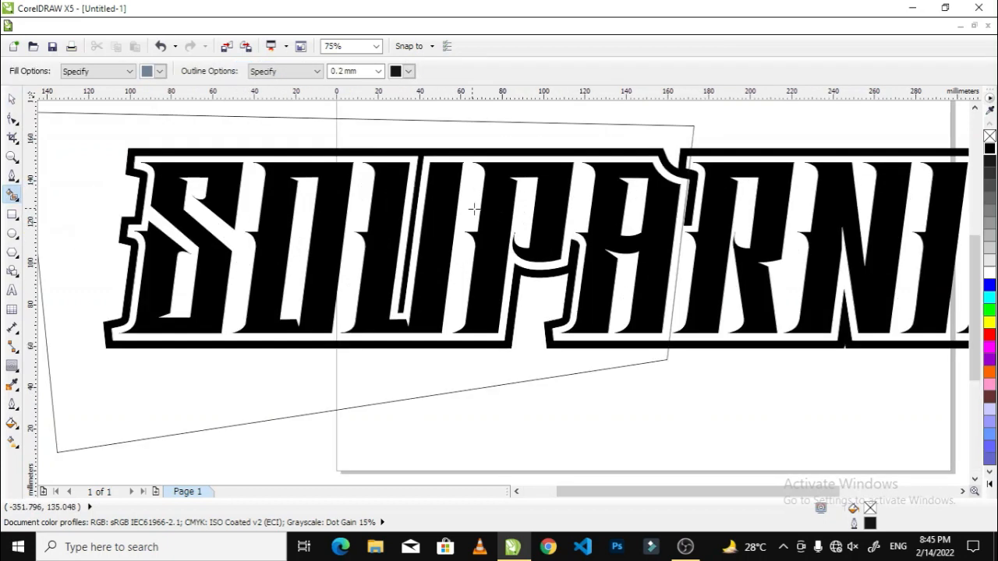
click(650, 150)
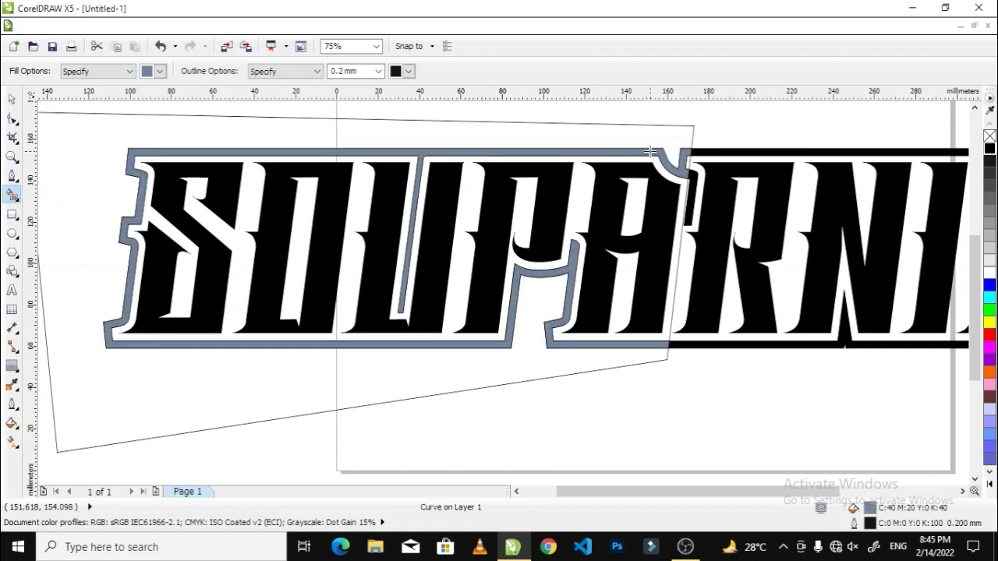
Change the Smart Fill color to magenta and fill the same border section around SOUPA again.
click(159, 71)
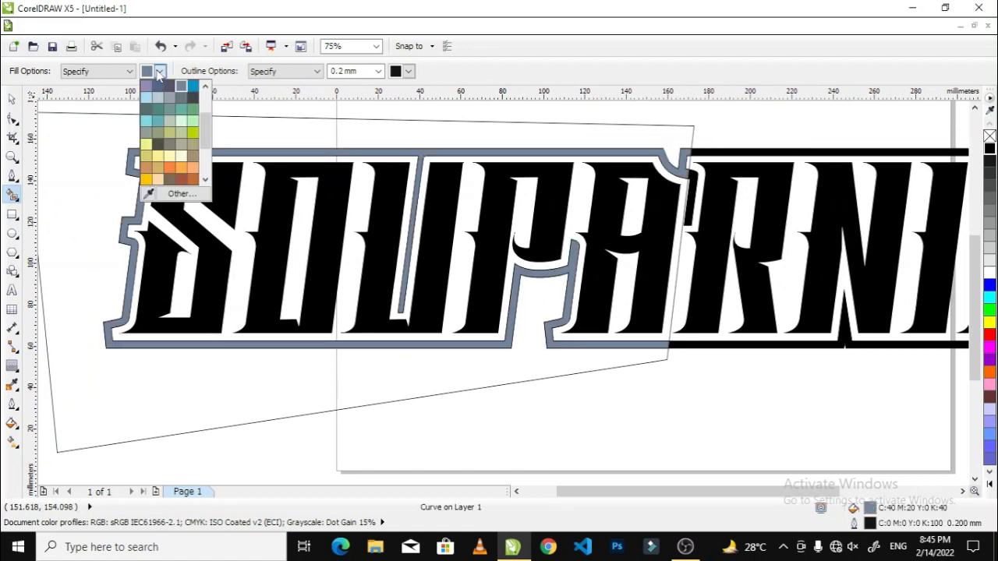
drag(206, 140, 206, 114)
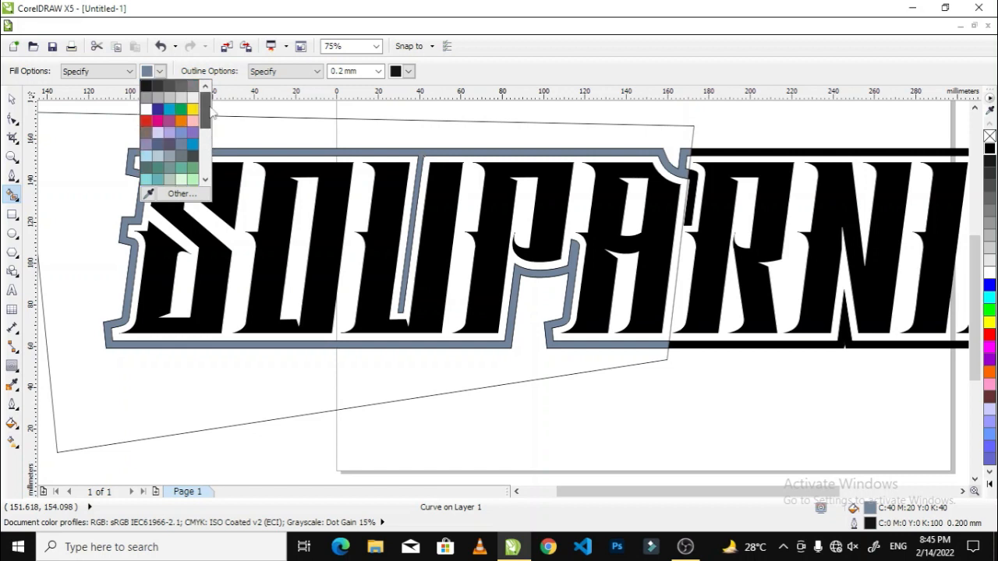
click(159, 122)
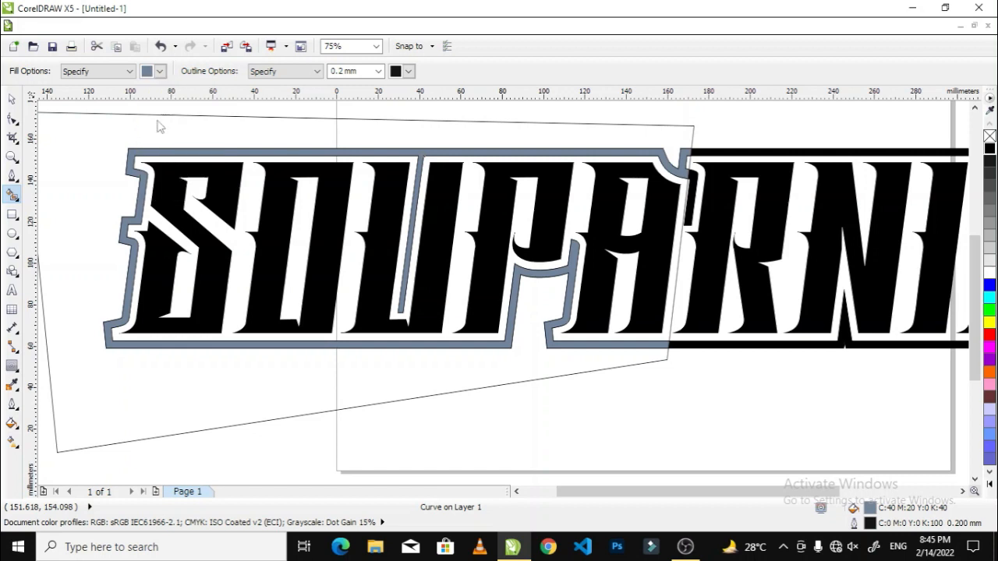
click(589, 153)
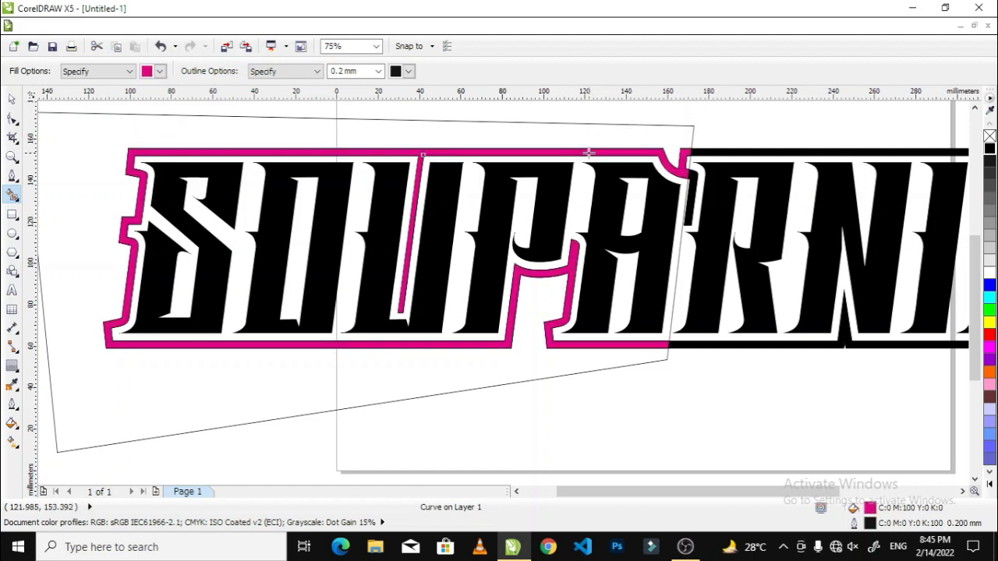
Fill the letters S, O, U, P and A with magenta using Smart Fill.
click(221, 181)
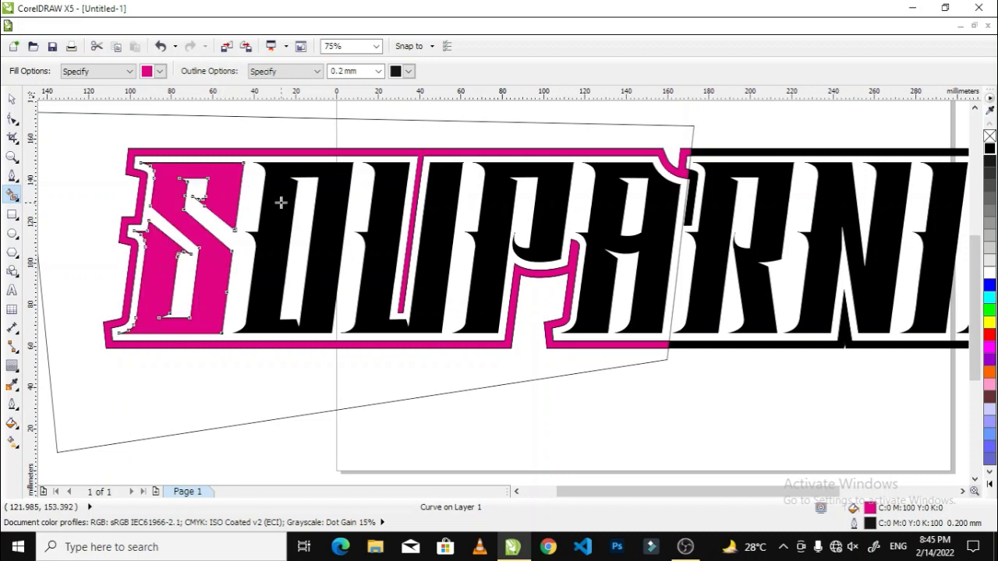
click(282, 202)
click(384, 212)
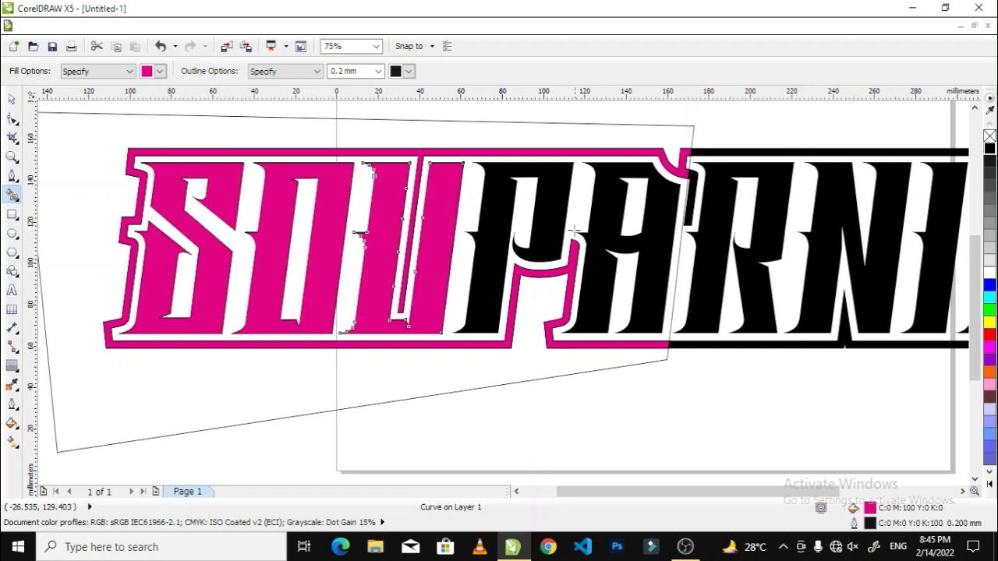
click(505, 202)
click(602, 212)
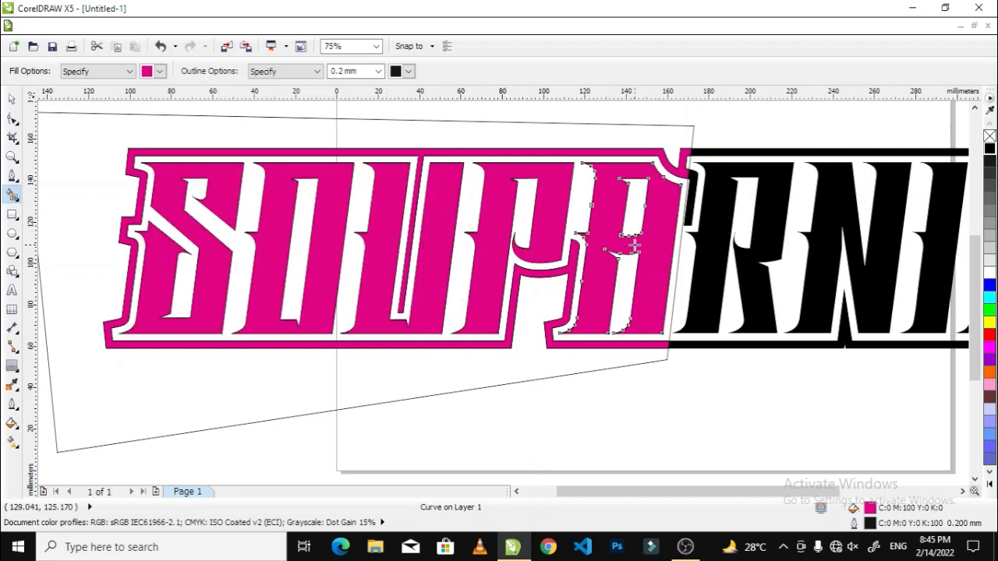
scroll(636, 246, down, 2)
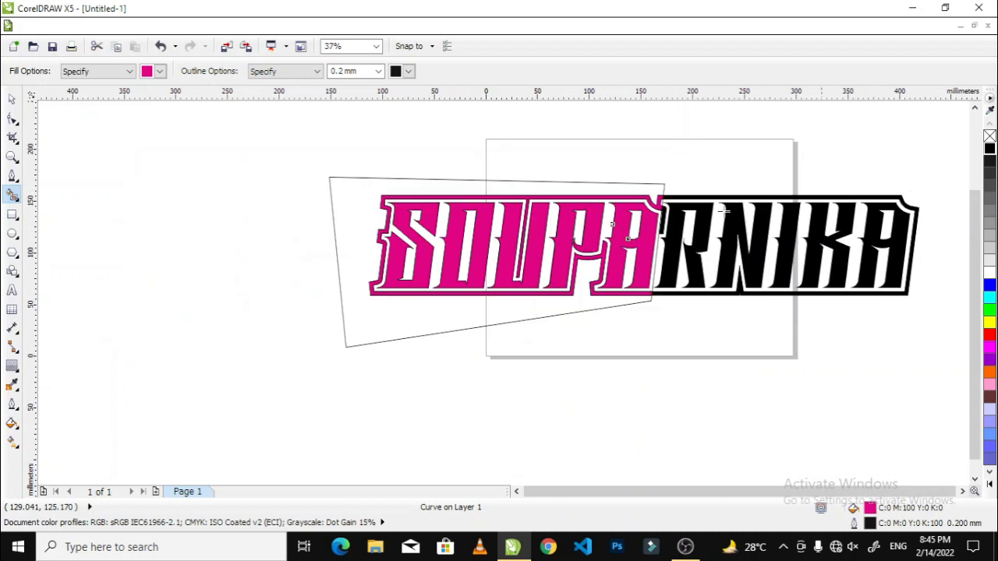
Move all the filled SOUPA letters and their border together about 216 mm down and 54 mm left, clear of the original lettering.
click(12, 99)
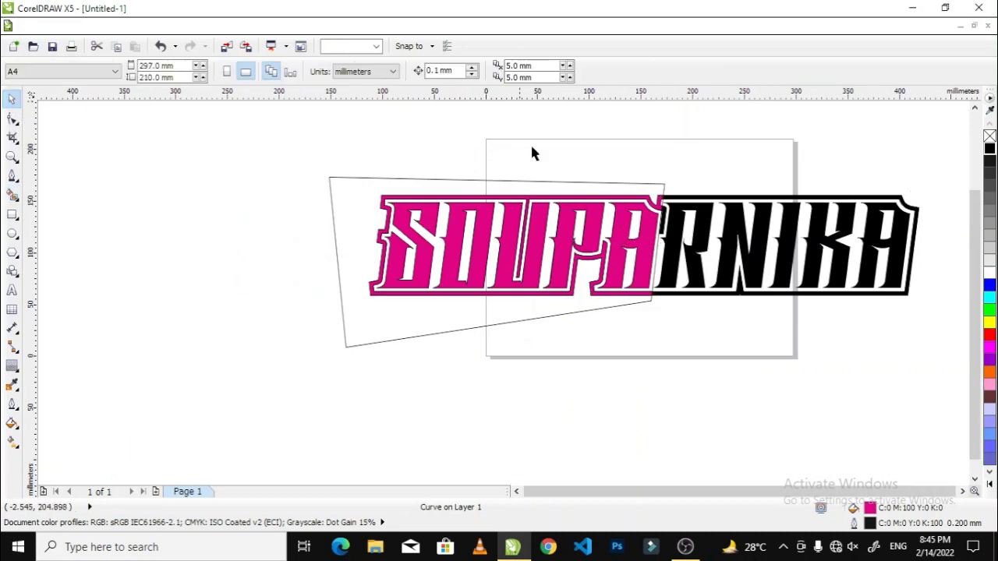
drag(355, 142, 669, 312)
scroll(599, 273, down, 2)
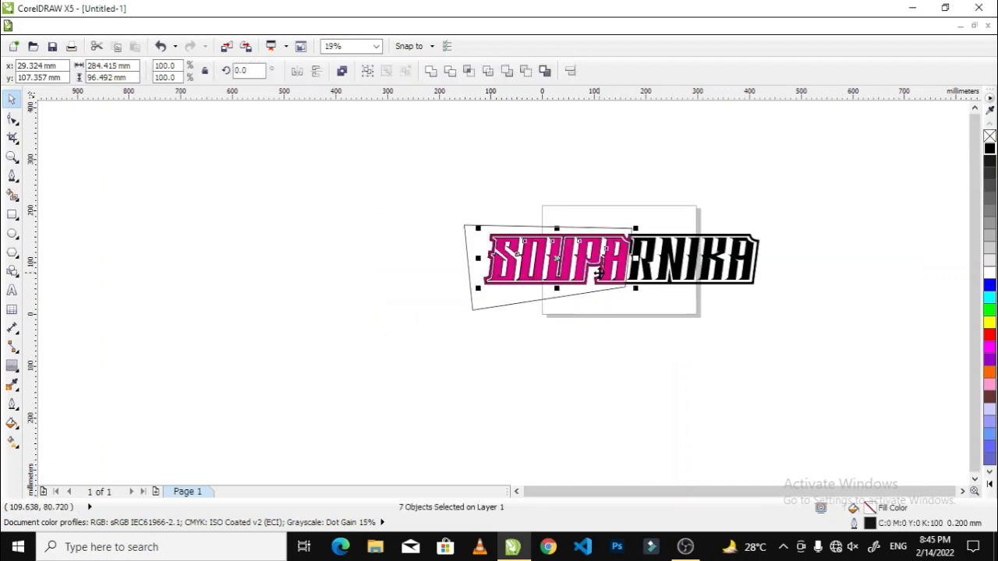
drag(598, 264, 572, 382)
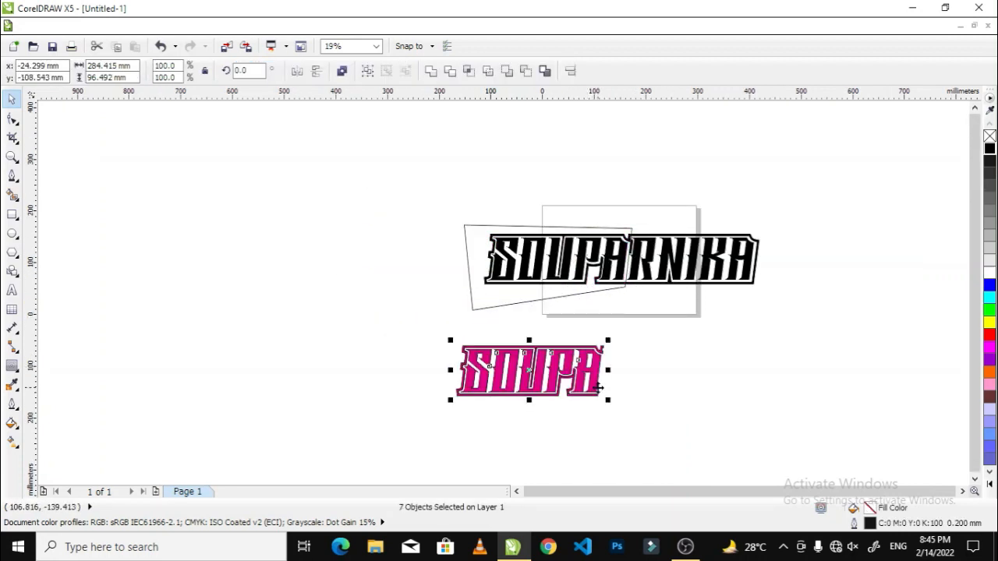
scroll(599, 388, up, 2)
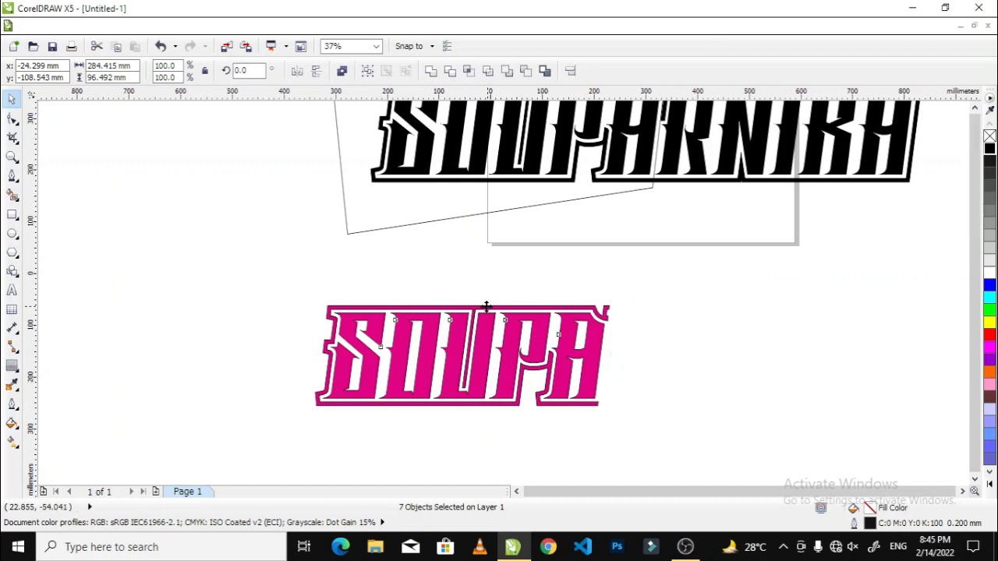
Select the original lettering together with the four-sided shape and apply Simplify to cut the SOUPA part away.
scroll(487, 307, down, 2)
drag(733, 173, 370, 281)
scroll(594, 217, up, 2)
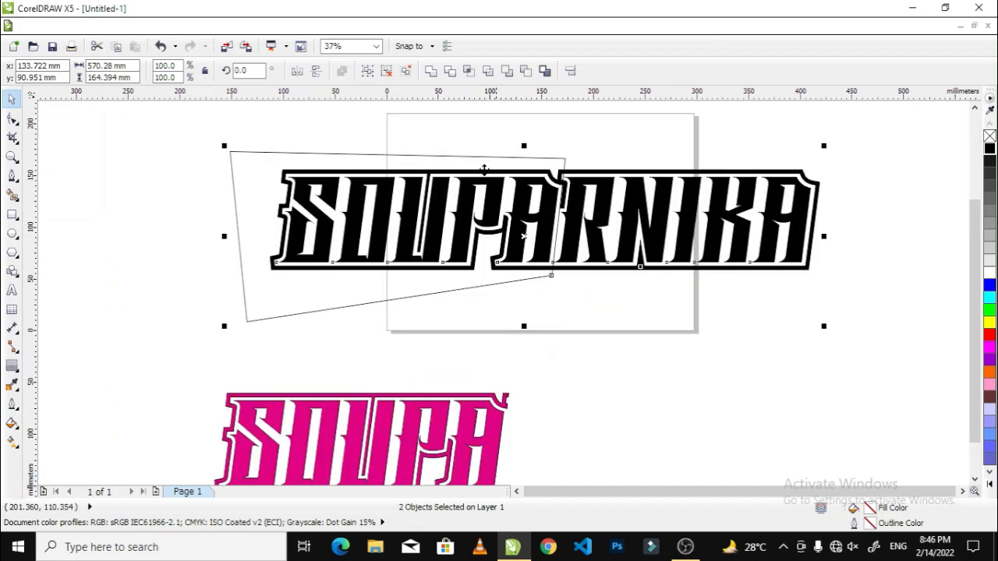
click(488, 72)
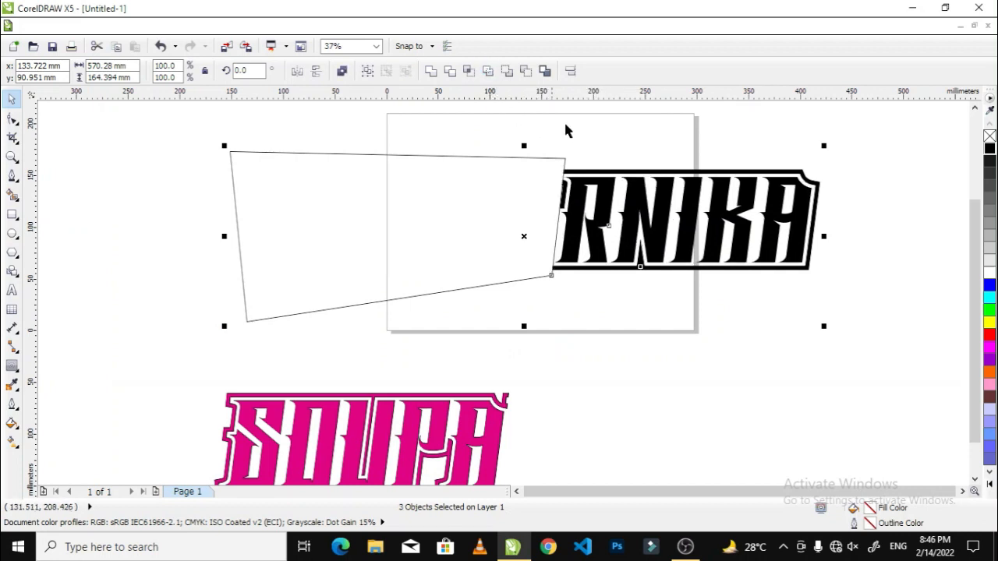
Move the four-sided shape clear of the remaining RNIKA lettering and delete it.
click(536, 172)
drag(520, 183, 342, 156)
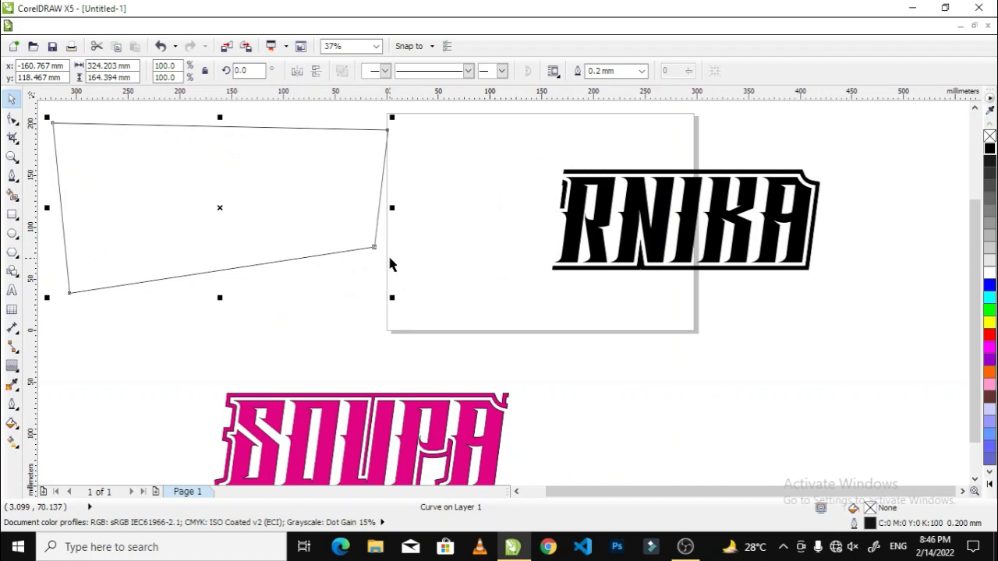
key(Delete)
Fill the remaining RNIKA lettering and its border with bright magenta (R255 G0 B255).
drag(551, 173, 864, 334)
click(989, 347)
scroll(684, 326, down, 2)
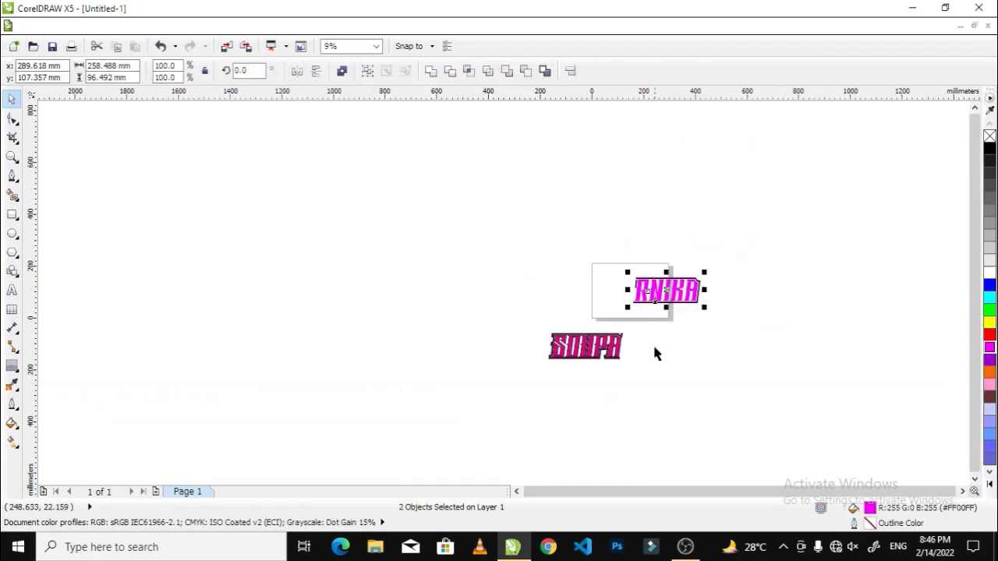
Remove the outline from all the SOUPA letters and their border, and group them into one object.
scroll(651, 347, up, 2)
drag(570, 257, 141, 416)
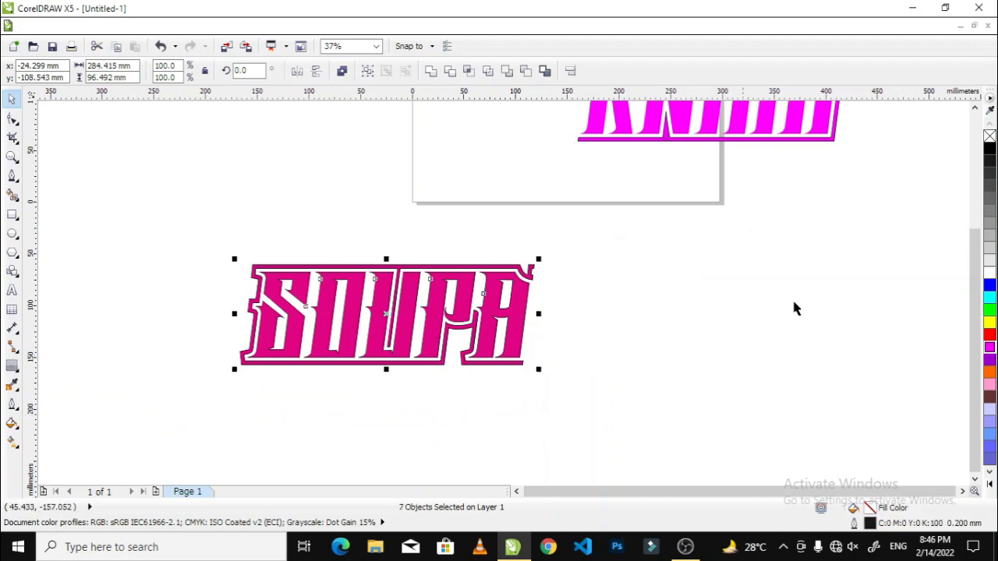
scroll(689, 259, down, 2)
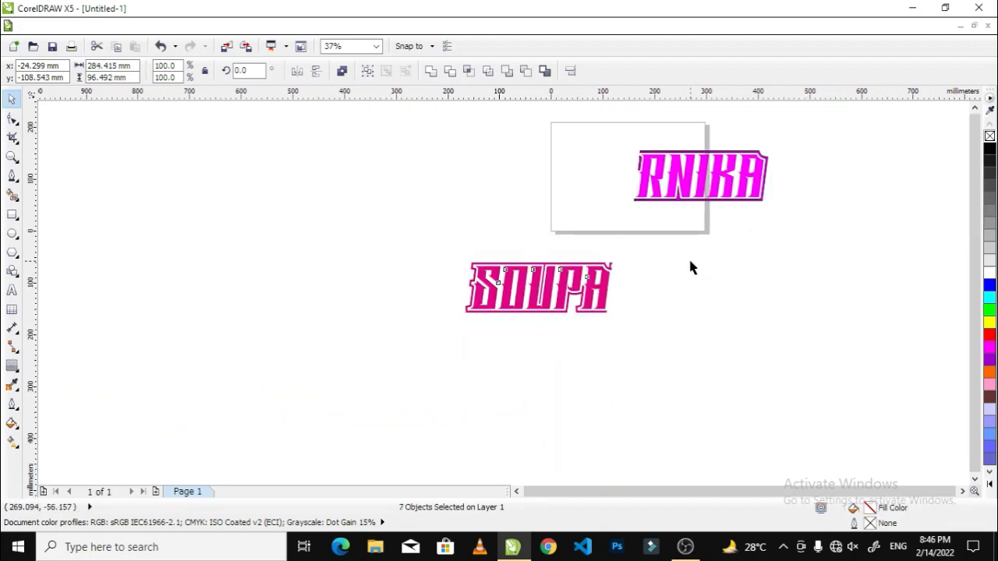
drag(642, 234, 427, 352)
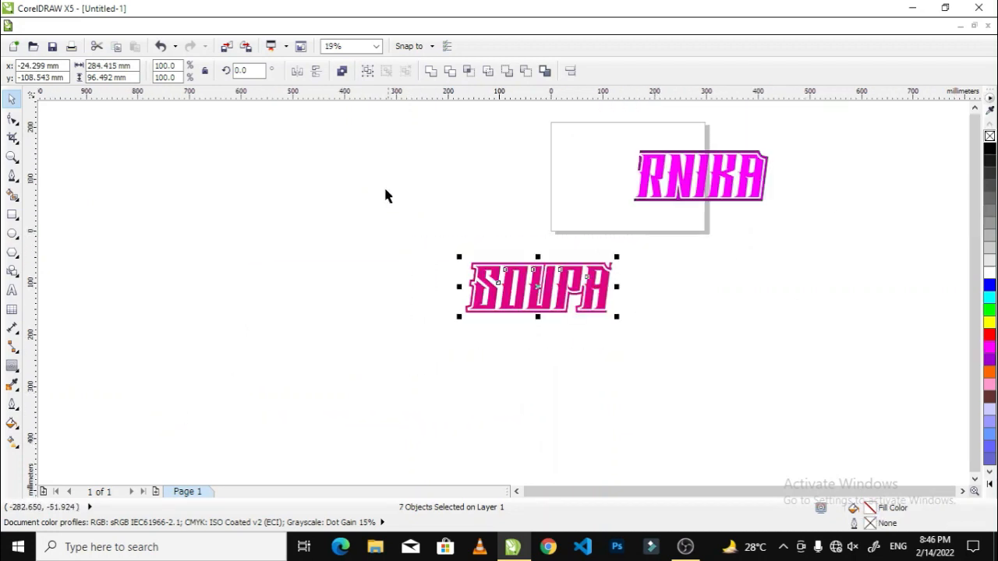
click(367, 71)
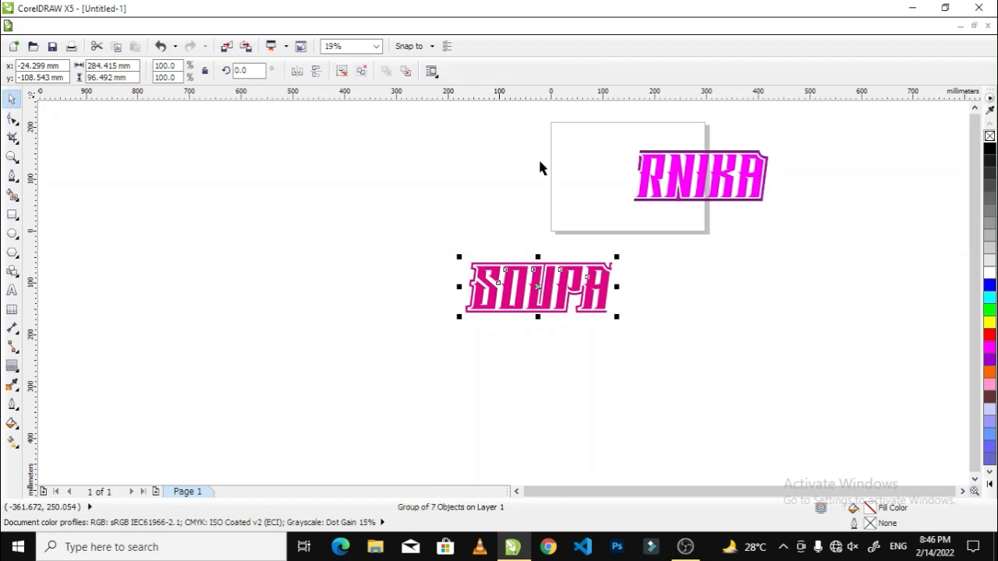
click(554, 199)
Move the RNIKA part about 216 mm down and 54 mm left so its border joins the SOUPA group.
drag(807, 133, 606, 223)
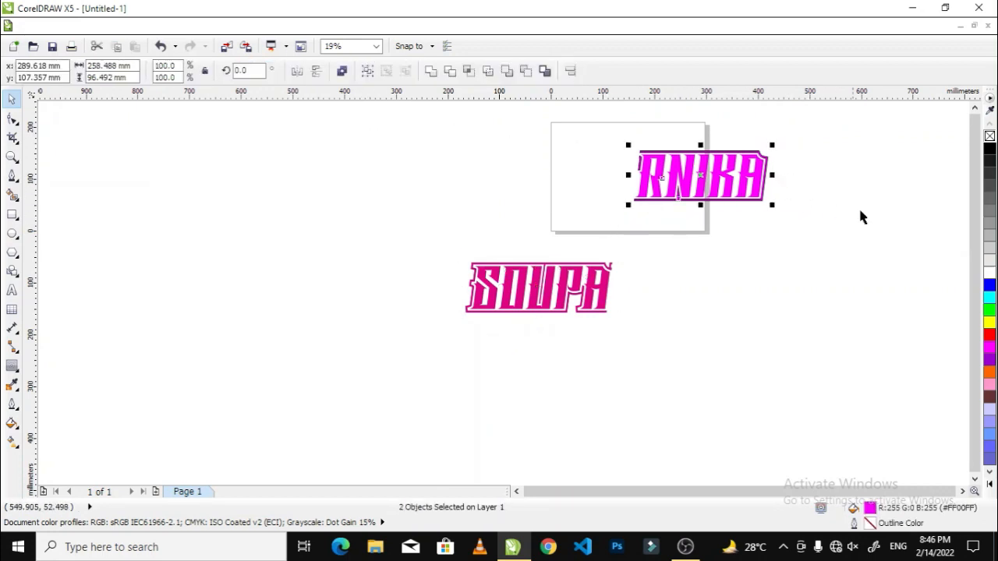
drag(703, 177, 682, 289)
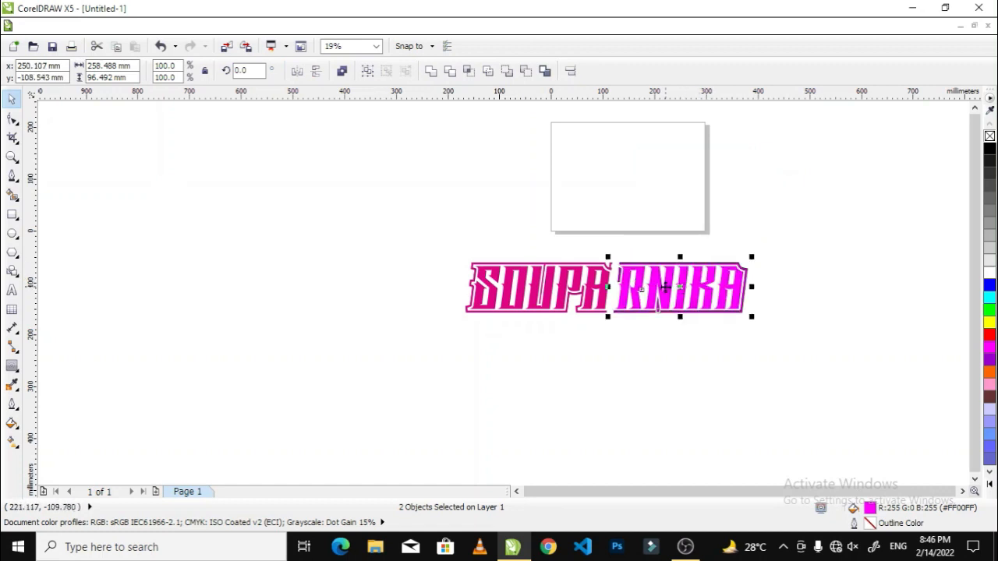
scroll(665, 287, up, 2)
scroll(665, 287, up, 2)
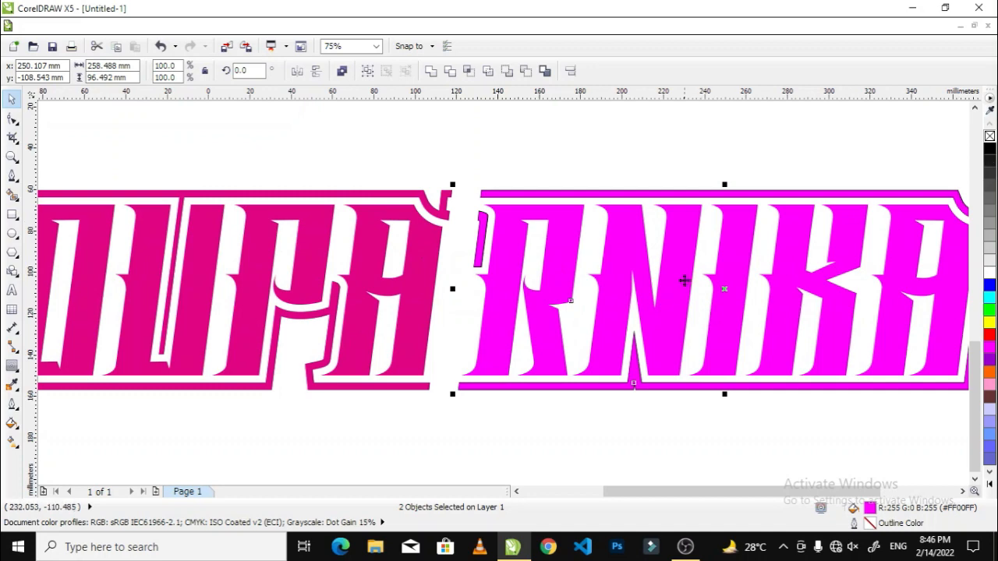
drag(685, 272, 656, 271)
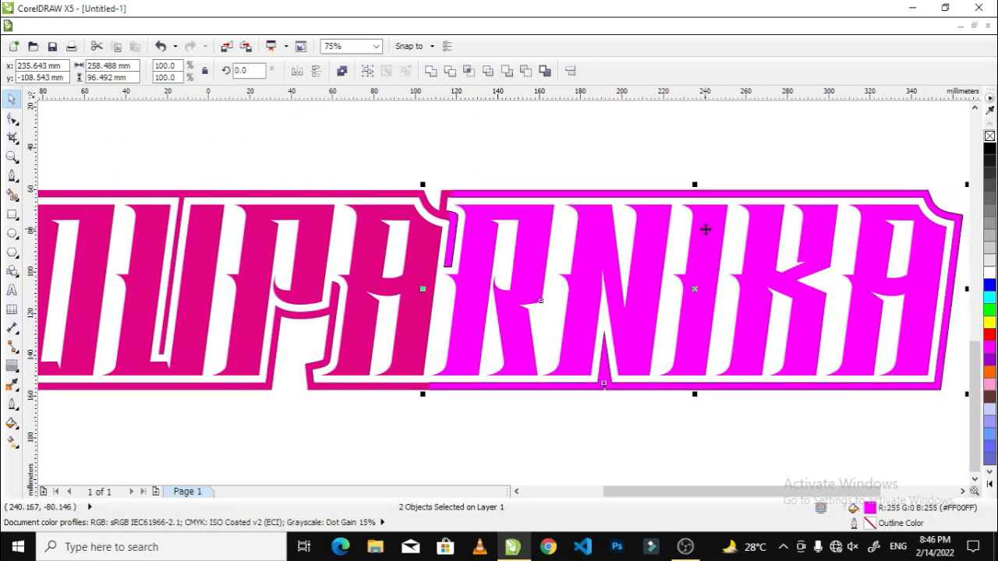
Fill the SOUPA and RNIKA parts with black, deselect them, inspect the joined border, and minimize the window.
scroll(689, 242, down, 2)
drag(850, 194, 245, 394)
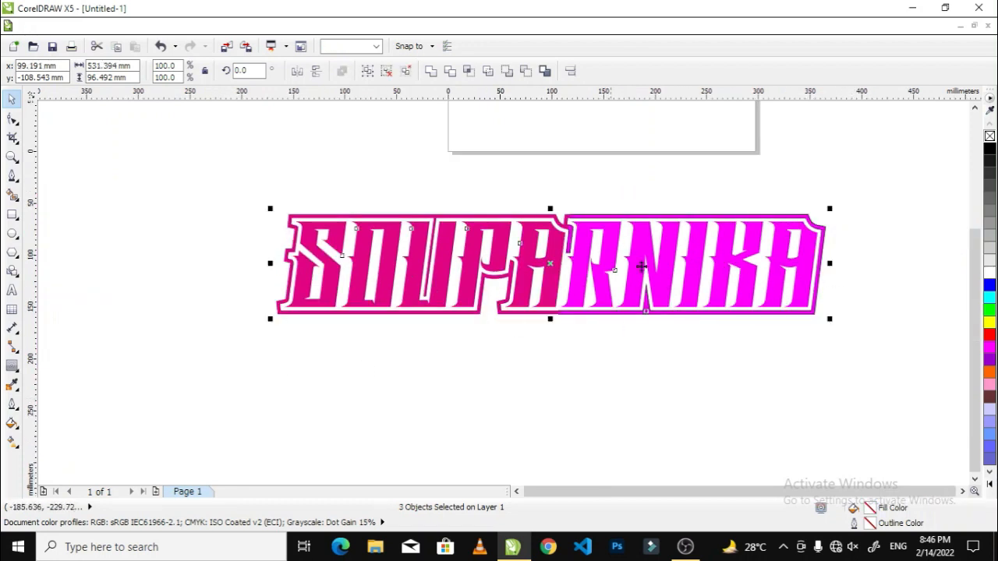
click(989, 148)
click(695, 191)
scroll(575, 230, up, 2)
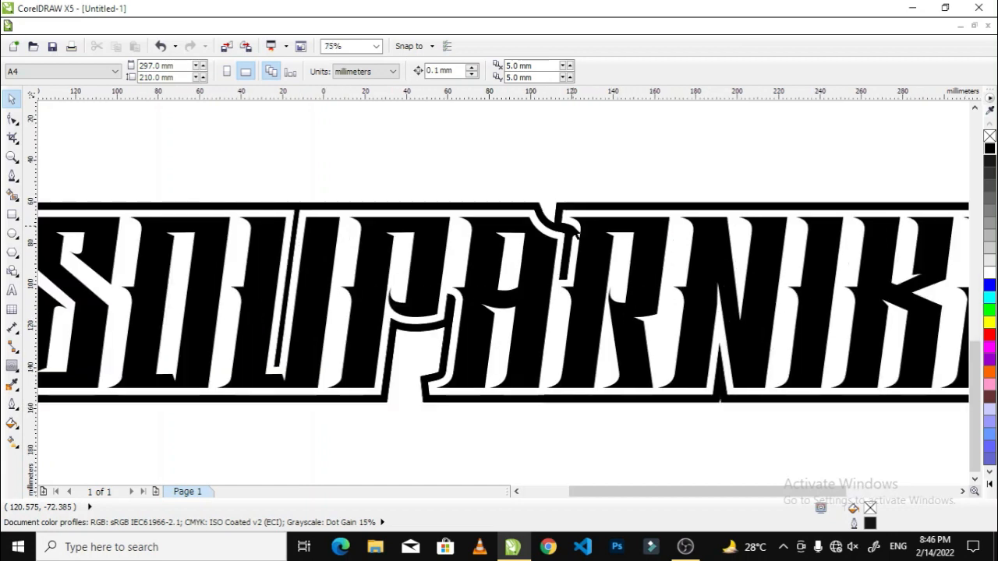
scroll(575, 232, down, 2)
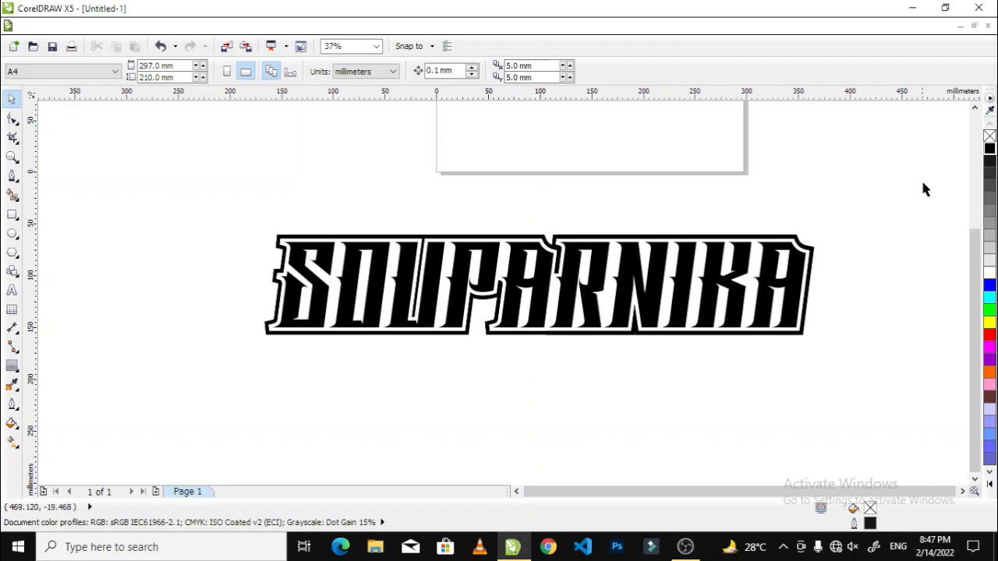
click(912, 8)
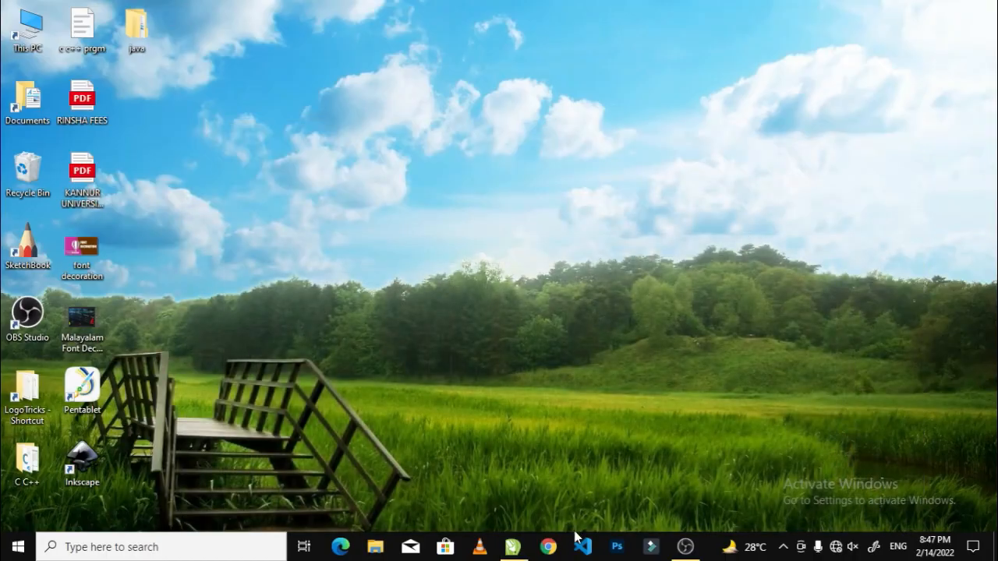